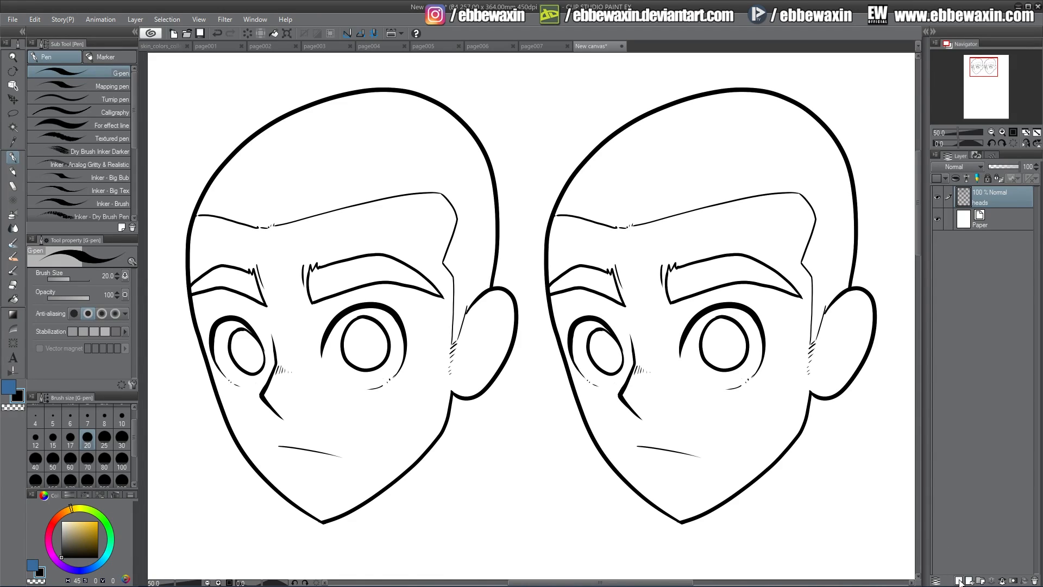
# Add a new layer above the heads layer and set it to Multiply at 50% opacity
pyautogui.click(958, 581)
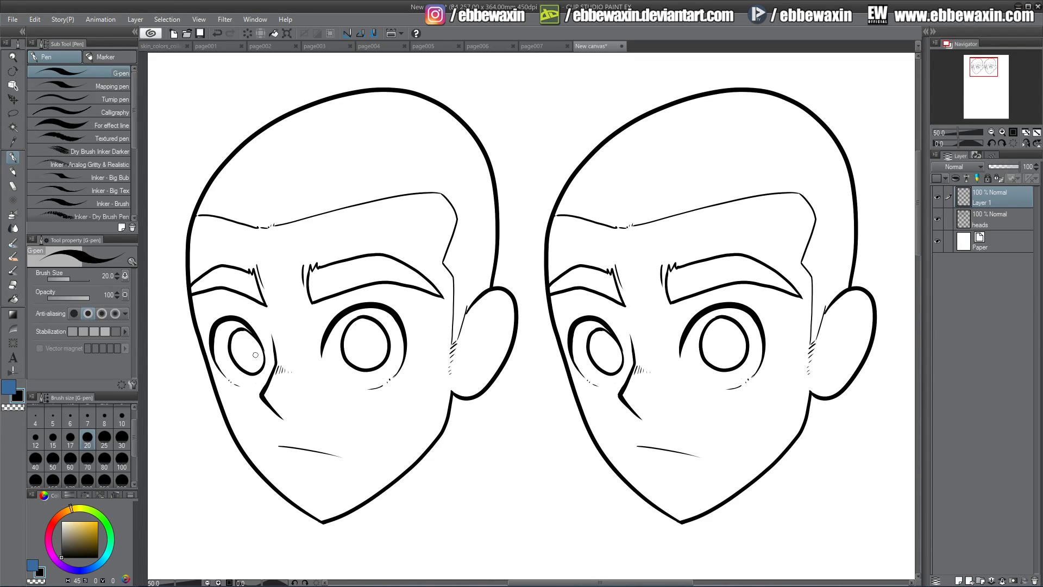
pyautogui.click(965, 166)
pyautogui.click(950, 199)
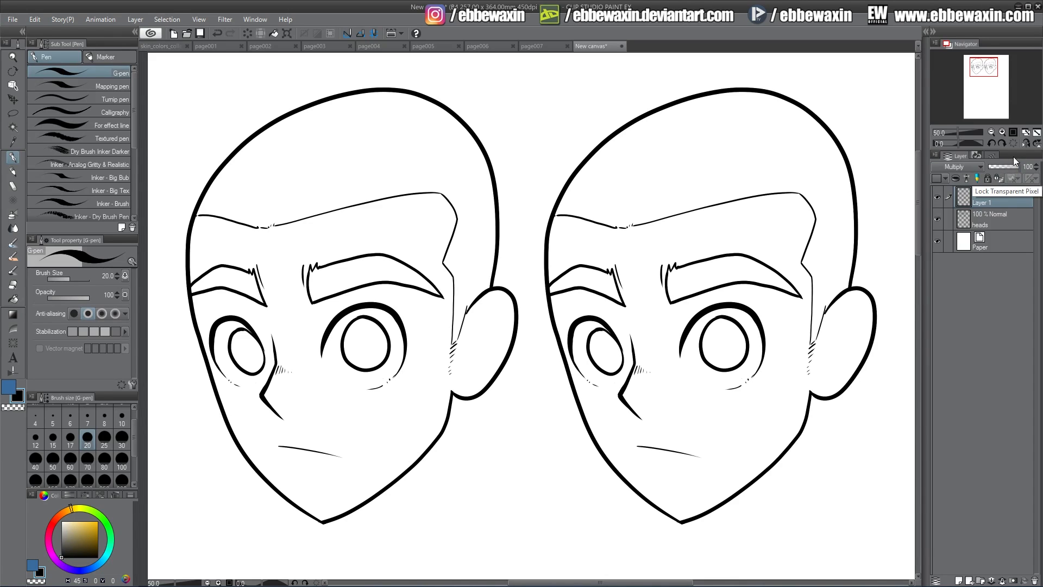
pyautogui.click(1006, 166)
pyautogui.click(1036, 169)
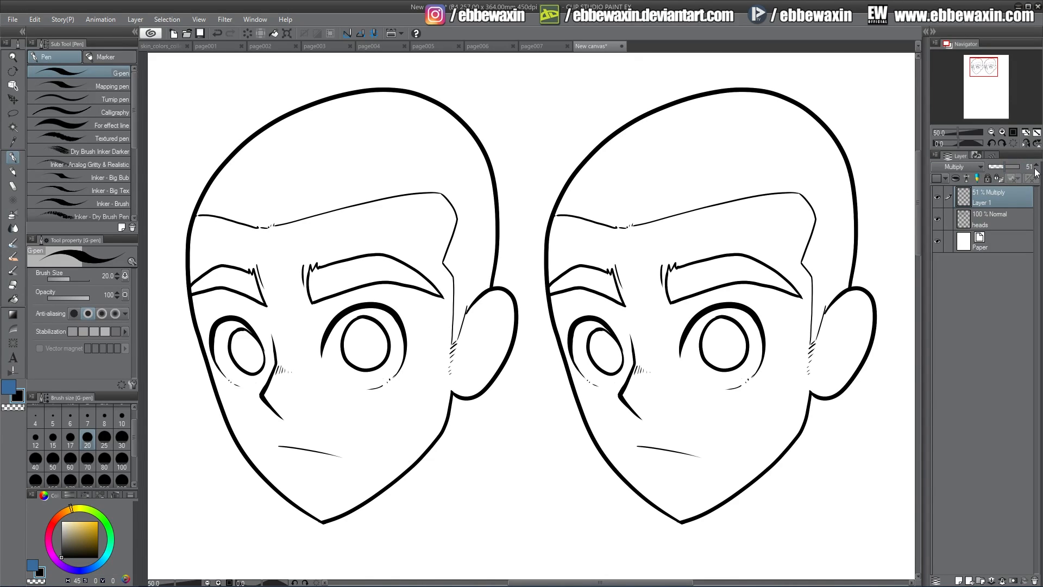
pyautogui.click(1036, 169)
# Paint a solid beard shape from the sideburn across the moustache to the chin on the first head, using the G-pen at size 100
pyautogui.click(125, 457)
pyautogui.moveTo(453, 345)
pyautogui.mouseDown()
pyautogui.moveTo(448, 394)
pyautogui.moveTo(453, 344)
pyautogui.moveTo(438, 398)
pyautogui.mouseUp()
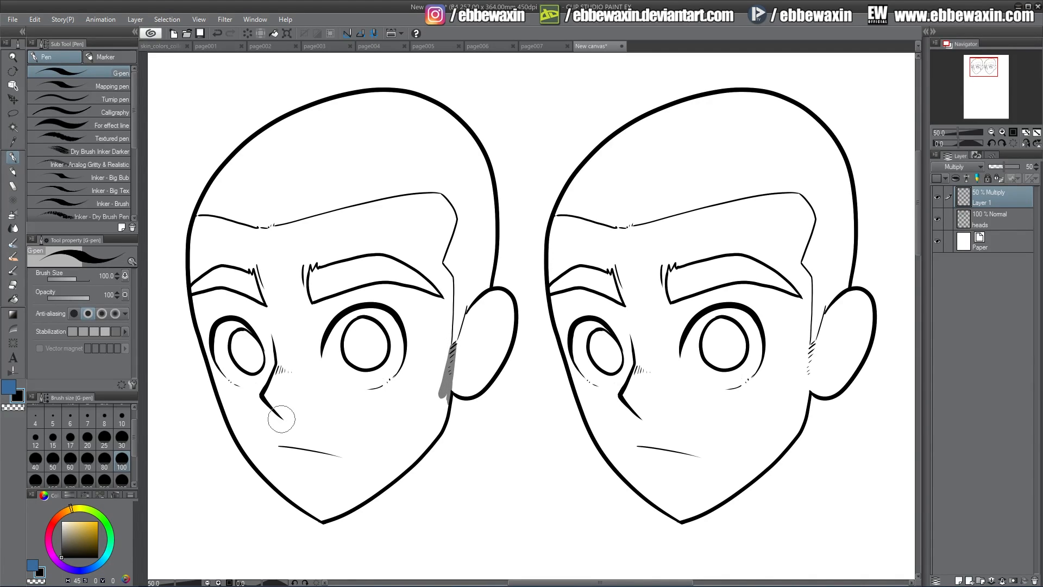
pyautogui.moveTo(281, 419)
pyautogui.mouseDown()
pyautogui.moveTo(239, 440)
pyautogui.moveTo(272, 422)
pyautogui.moveTo(385, 445)
pyautogui.moveTo(360, 438)
pyautogui.moveTo(393, 441)
pyautogui.moveTo(430, 417)
pyautogui.moveTo(452, 349)
pyautogui.moveTo(439, 423)
pyautogui.moveTo(372, 483)
pyautogui.mouseUp()
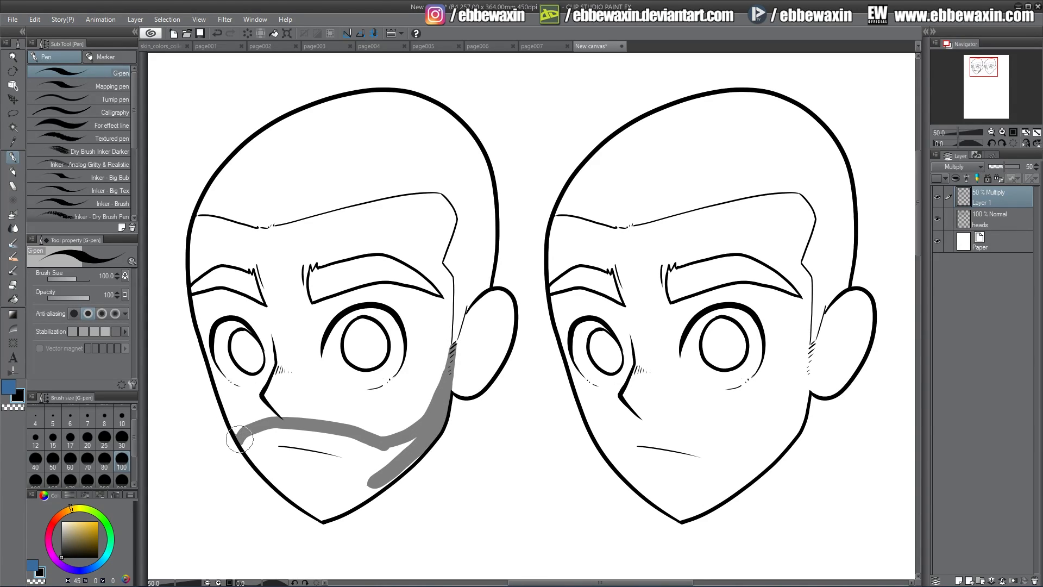
pyautogui.moveTo(233, 431); pyautogui.dragTo(326, 513)
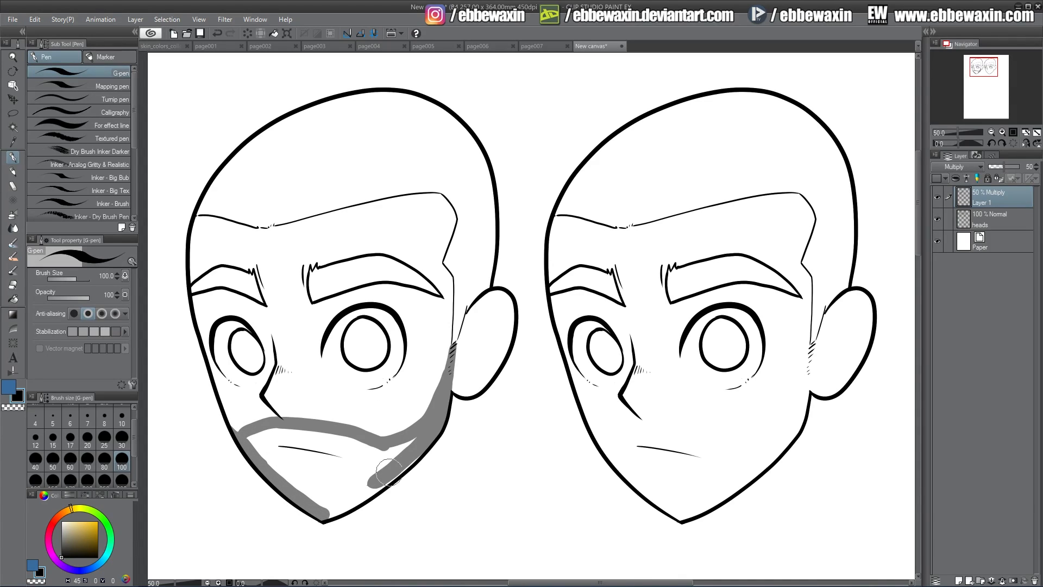
pyautogui.moveTo(398, 466)
pyautogui.mouseDown()
pyautogui.moveTo(327, 513)
pyautogui.moveTo(412, 437)
pyautogui.moveTo(250, 439)
pyautogui.moveTo(317, 507)
pyautogui.moveTo(287, 437)
pyautogui.moveTo(326, 443)
pyautogui.moveTo(358, 478)
pyautogui.moveTo(363, 455)
pyautogui.moveTo(387, 459)
pyautogui.moveTo(396, 440)
pyautogui.mouseUp()
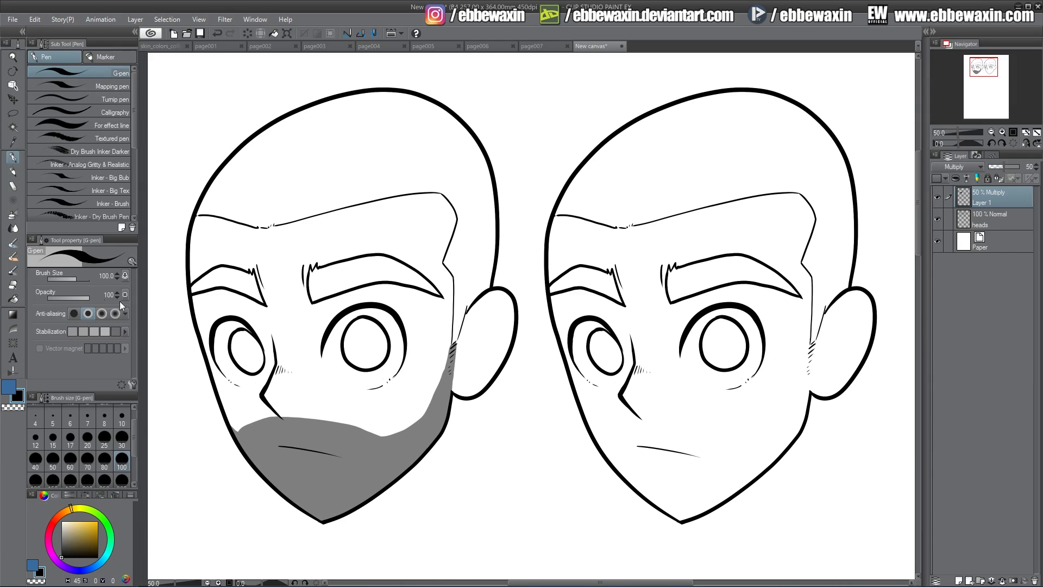
# Refine the beard shape's edge along the cheek and sideburn with the hard eraser and the G-pen
pyautogui.click(13, 285)
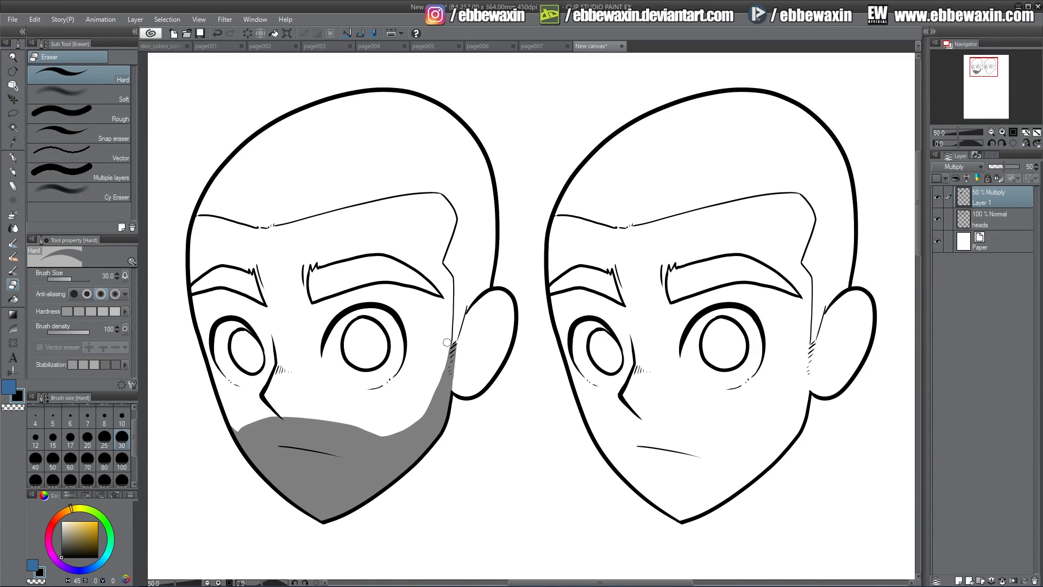
pyautogui.moveTo(446, 351); pyautogui.dragTo(413, 418)
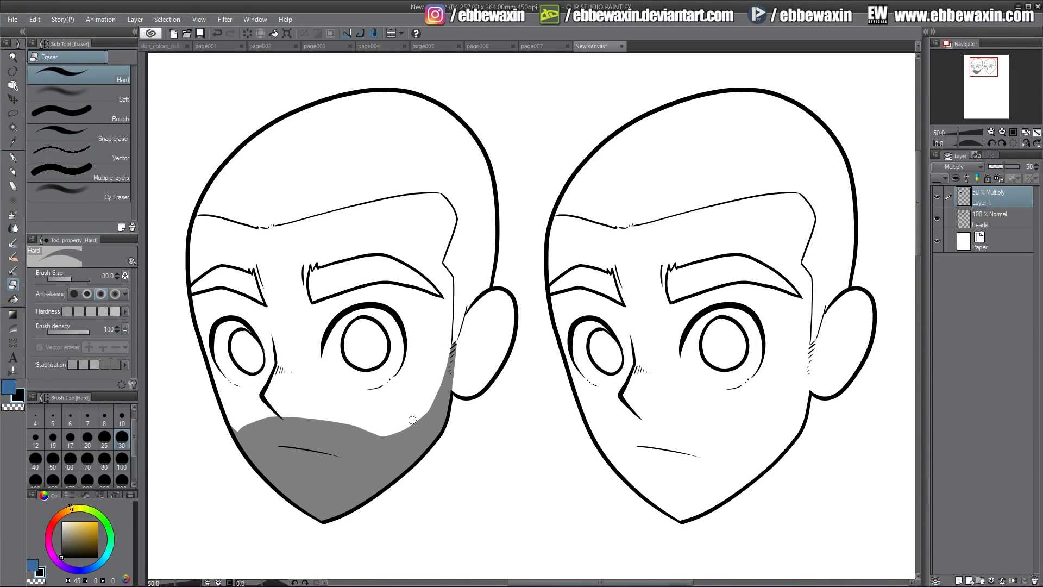
pyautogui.click(13, 159)
pyautogui.moveTo(456, 343); pyautogui.dragTo(455, 341)
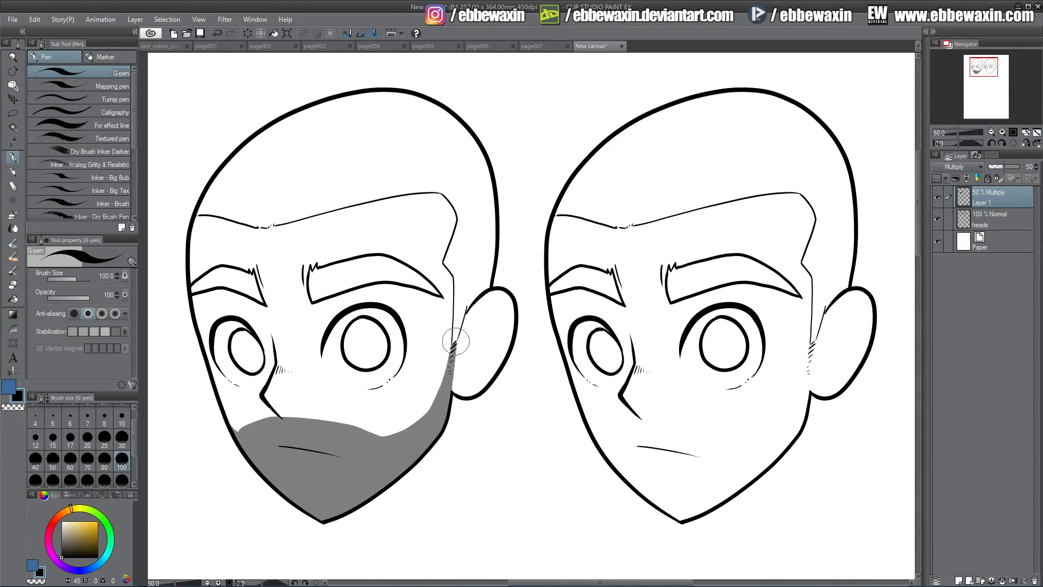
# Lower the beard shading layer's opacity to 15%
pyautogui.moveTo(844, 353); pyautogui.dragTo(851, 364)
pyautogui.moveTo(996, 166); pyautogui.dragTo(992, 165)
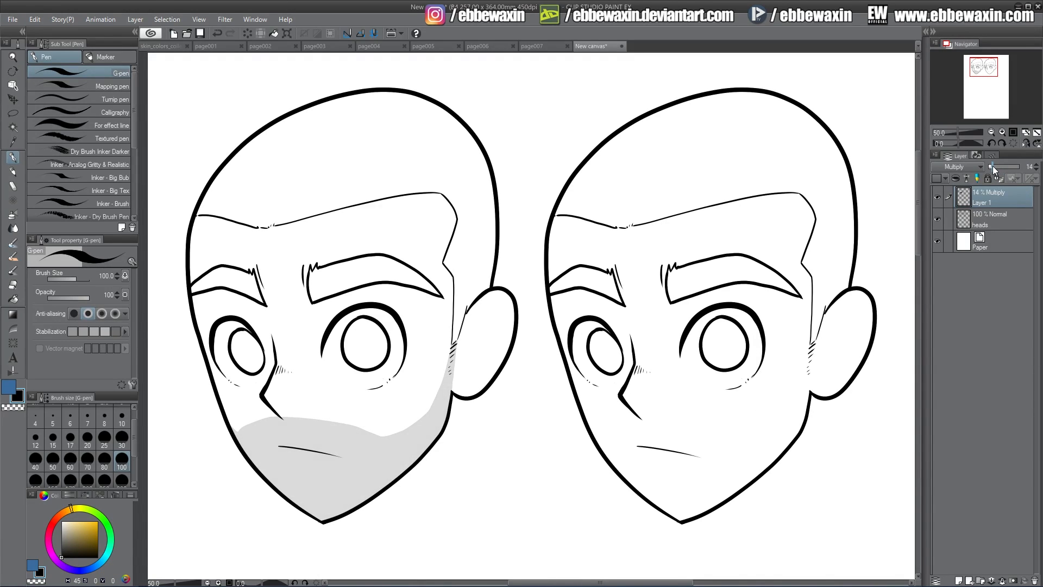
pyautogui.click(1037, 165)
# Draw sparse short stubble marks over the shaded beard area on a new layer, using the G-pen at size 17
pyautogui.click(71, 439)
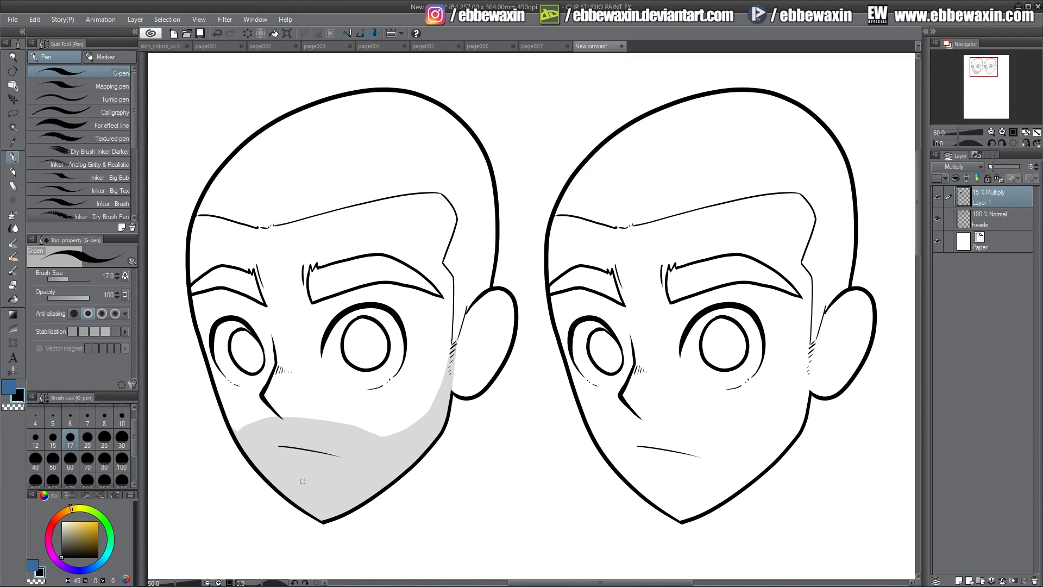
pyautogui.click(960, 581)
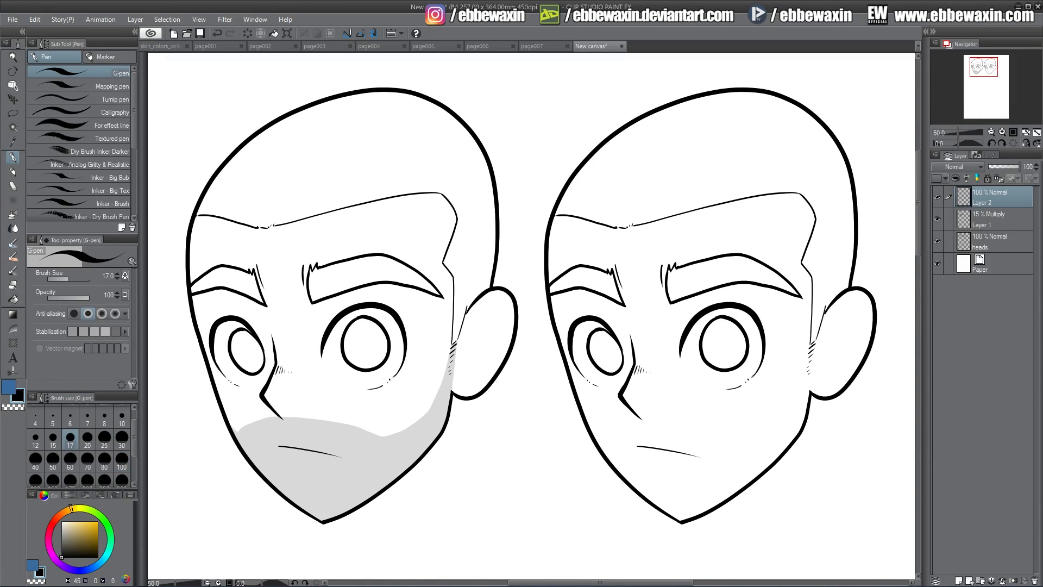
pyautogui.moveTo(251, 450); pyautogui.dragTo(250, 454)
pyautogui.moveTo(256, 457); pyautogui.dragTo(269, 468)
pyautogui.moveTo(286, 483); pyautogui.dragTo(348, 497)
pyautogui.moveTo(283, 433); pyautogui.dragTo(284, 436)
pyautogui.moveTo(302, 427); pyautogui.dragTo(318, 438)
# Compare the beard with and without the stubble marks, and hide both the stubble and the shading layers
pyautogui.click(938, 197)
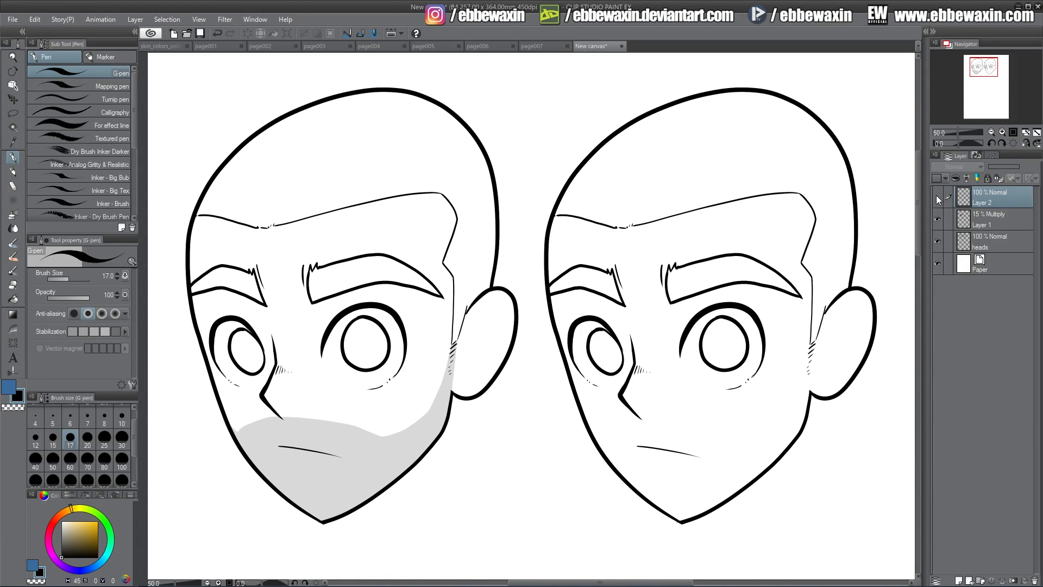
pyautogui.click(938, 197)
pyautogui.click(938, 196)
pyautogui.click(938, 197)
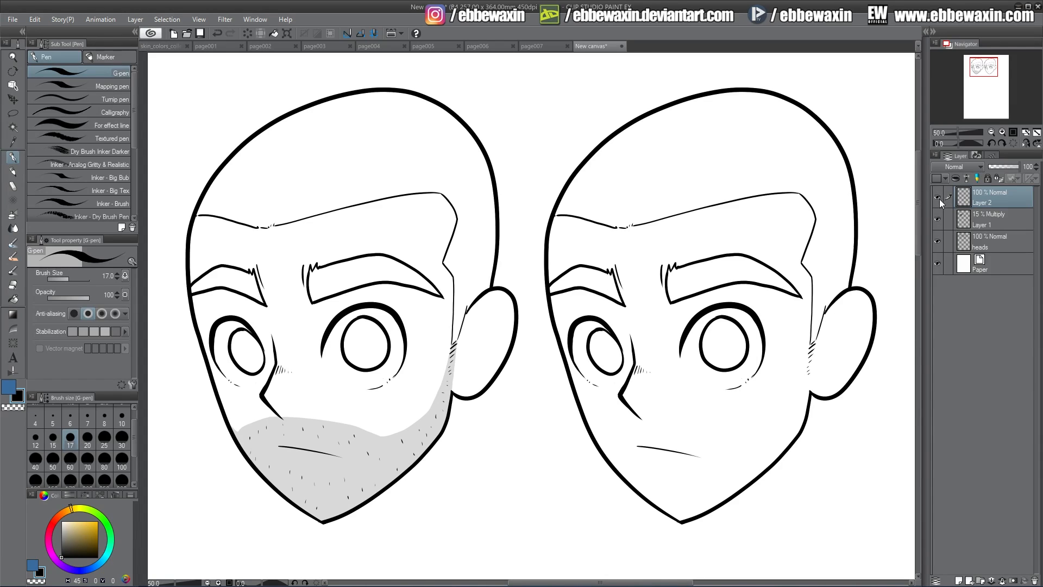
pyautogui.click(938, 197)
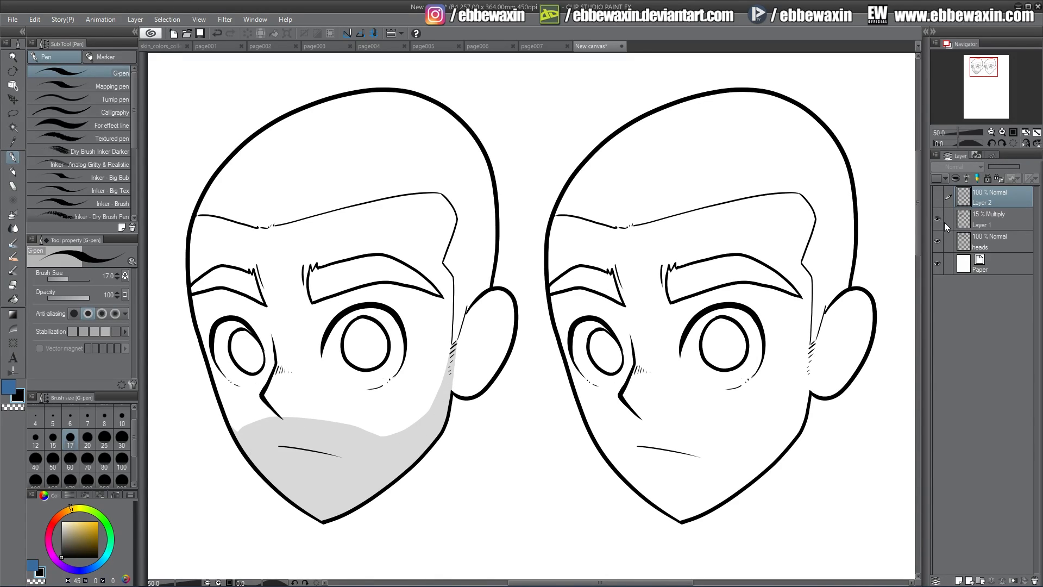
pyautogui.click(937, 197)
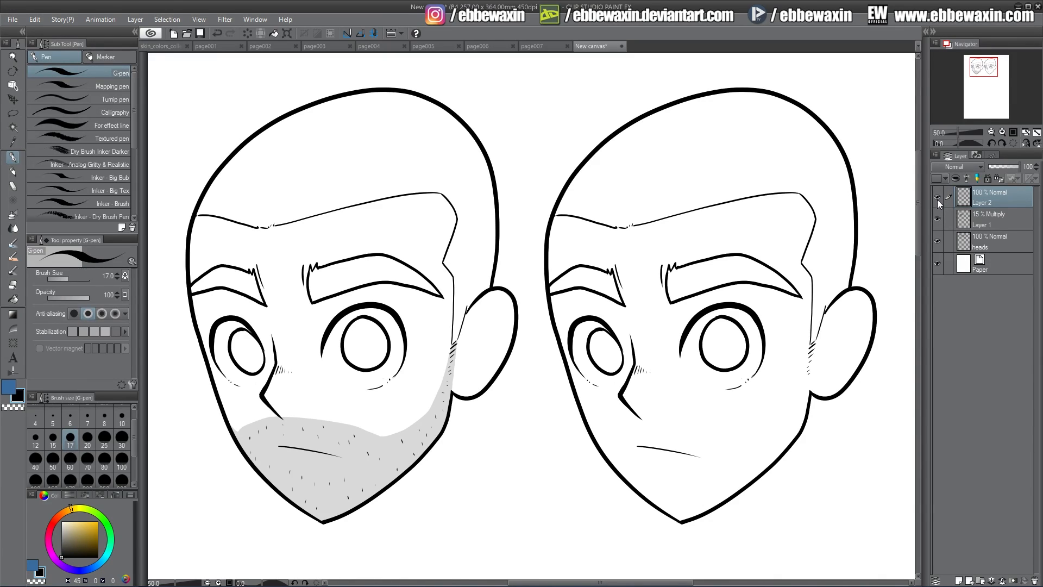
pyautogui.click(937, 198)
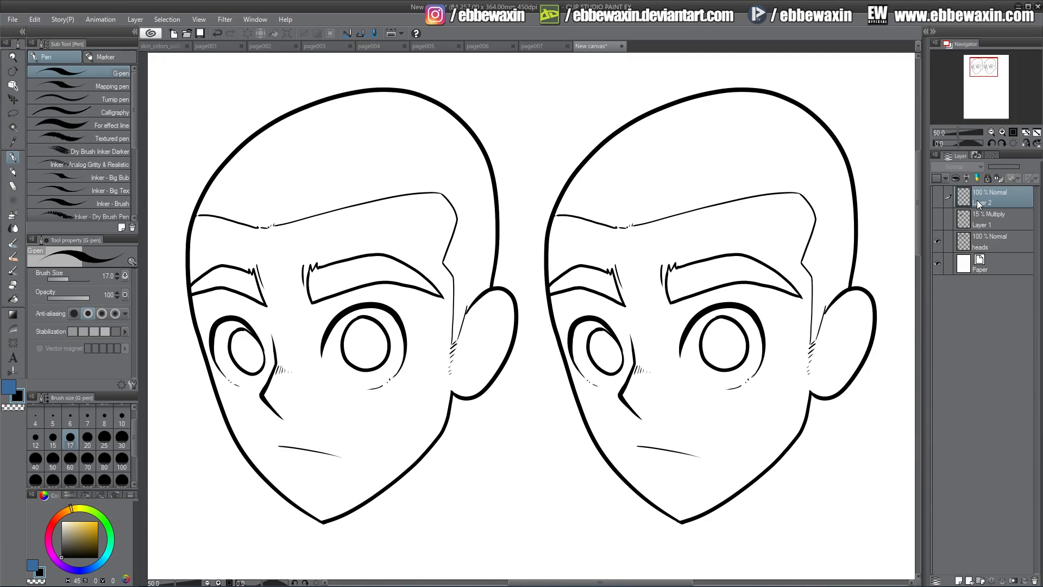
# Draw rows of short hair strokes along the jawline from cheek to ear on a new layer, and check them against the grey shading
pyautogui.click(958, 580)
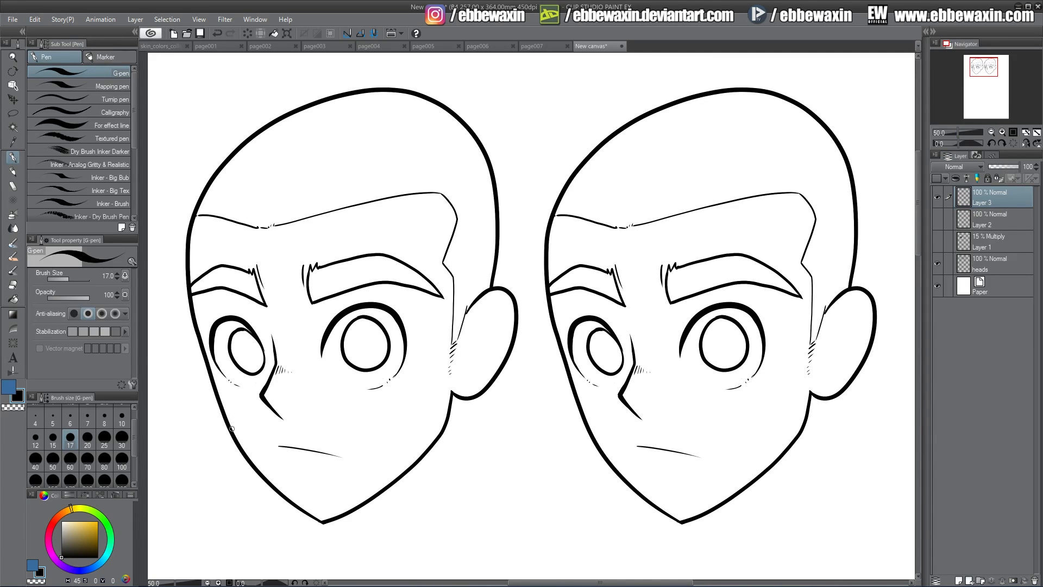
pyautogui.moveTo(232, 429)
pyautogui.mouseDown()
pyautogui.moveTo(286, 496)
pyautogui.moveTo(337, 519)
pyautogui.moveTo(416, 460)
pyautogui.moveTo(447, 389)
pyautogui.mouseUp()
pyautogui.moveTo(245, 450); pyautogui.dragTo(255, 455)
pyautogui.moveTo(261, 464); pyautogui.dragTo(263, 462)
pyautogui.moveTo(269, 471); pyautogui.dragTo(270, 469)
pyautogui.moveTo(277, 478); pyautogui.dragTo(280, 476)
pyautogui.moveTo(286, 485); pyautogui.dragTo(290, 484)
pyautogui.moveTo(296, 494); pyautogui.dragTo(298, 490)
pyautogui.moveTo(304, 500); pyautogui.dragTo(308, 497)
pyautogui.moveTo(314, 504); pyautogui.dragTo(317, 501)
pyautogui.moveTo(324, 509); pyautogui.dragTo(326, 508)
pyautogui.moveTo(335, 511); pyautogui.dragTo(346, 495)
pyautogui.moveTo(355, 497); pyautogui.dragTo(377, 474)
pyautogui.moveTo(384, 479); pyautogui.dragTo(389, 470)
pyautogui.moveTo(398, 468); pyautogui.dragTo(397, 462)
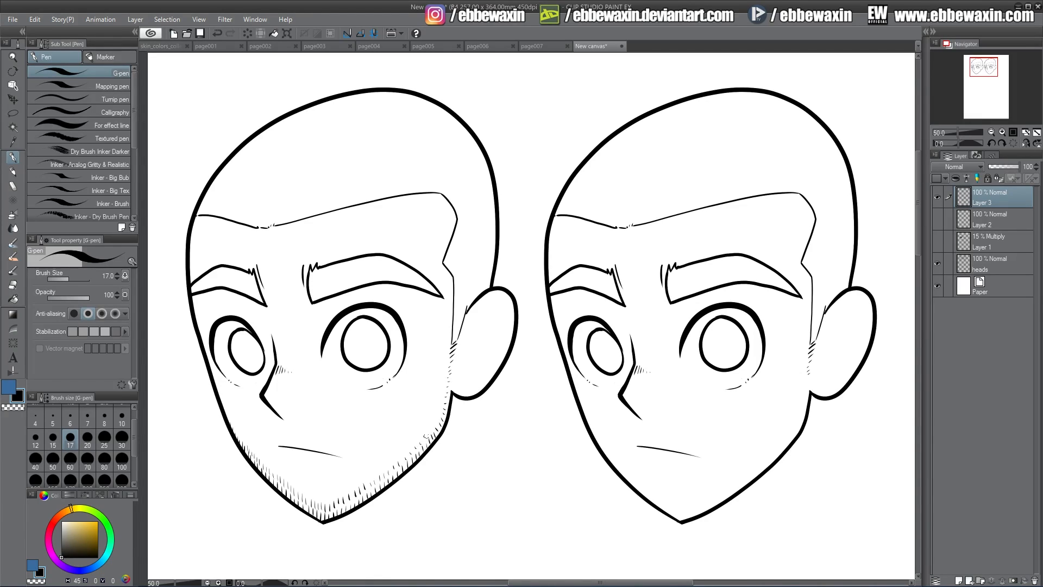
pyautogui.moveTo(435, 425); pyautogui.dragTo(440, 403)
pyautogui.click(937, 242)
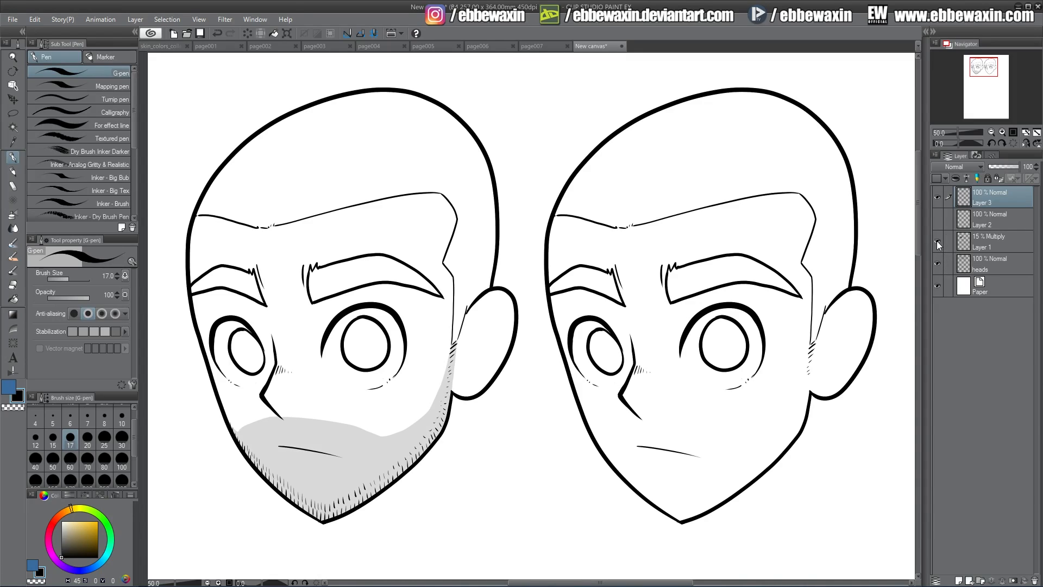
pyautogui.click(937, 243)
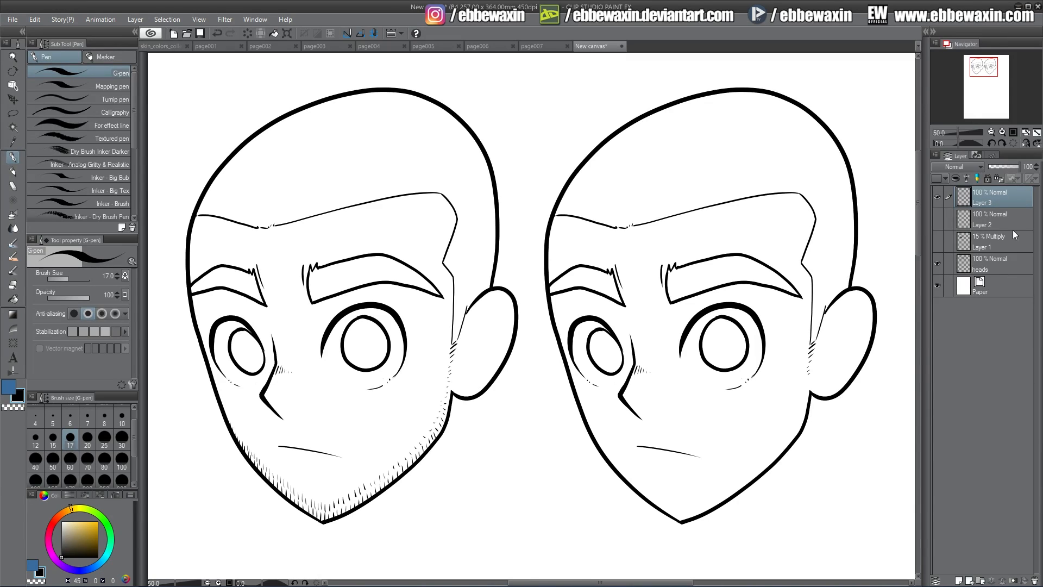
# Add a layer directly above the heads layer and rename it "red"
pyautogui.click(987, 263)
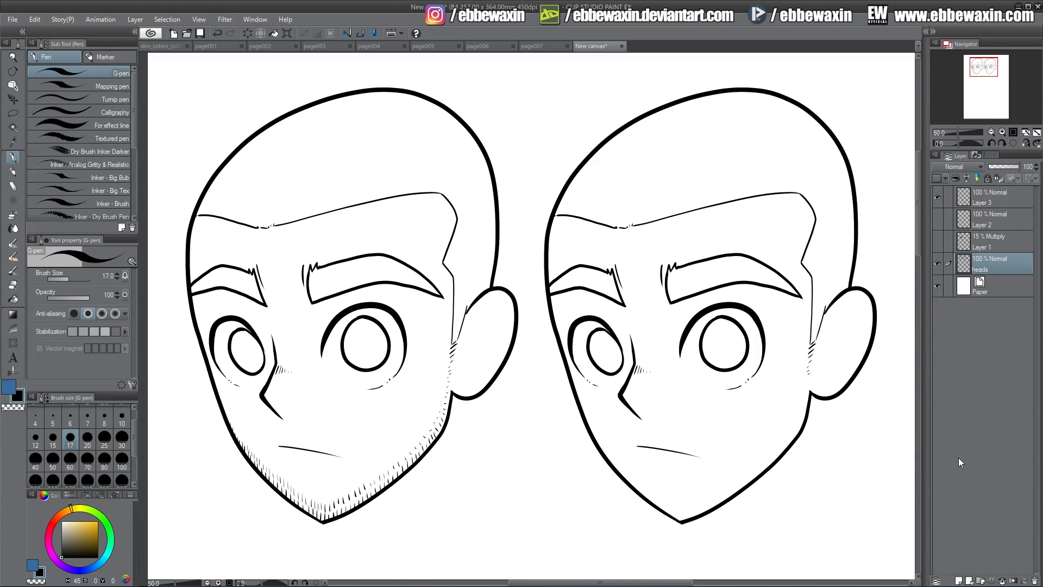
pyautogui.click(958, 580)
pyautogui.doubleClick(982, 268)
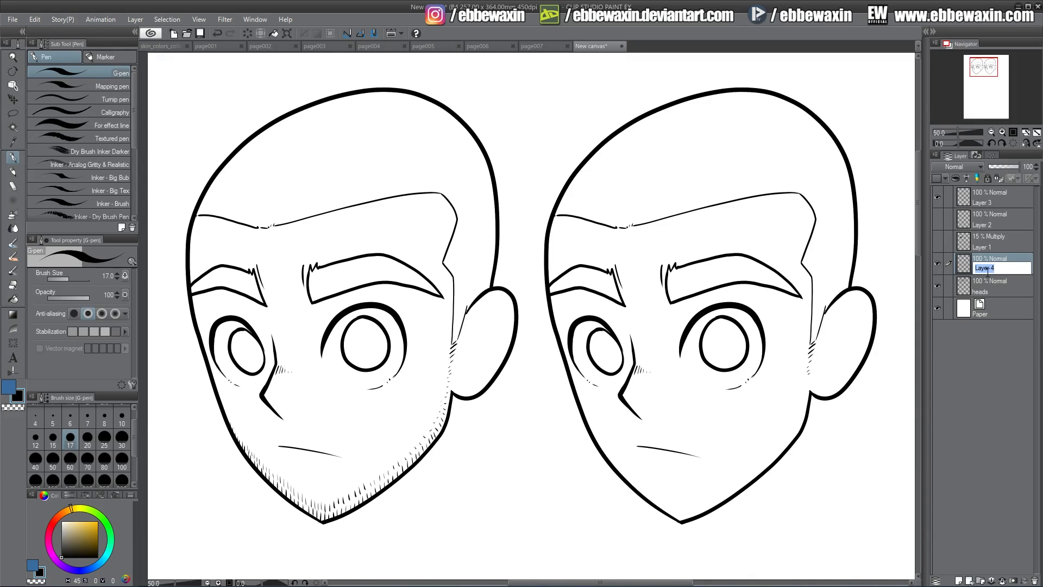
pyautogui.write('red')
pyautogui.press('Return')
# Choose a red with hue 10, saturation 90 and value 81, and start painting the first head's lips
pyautogui.click(9, 386)
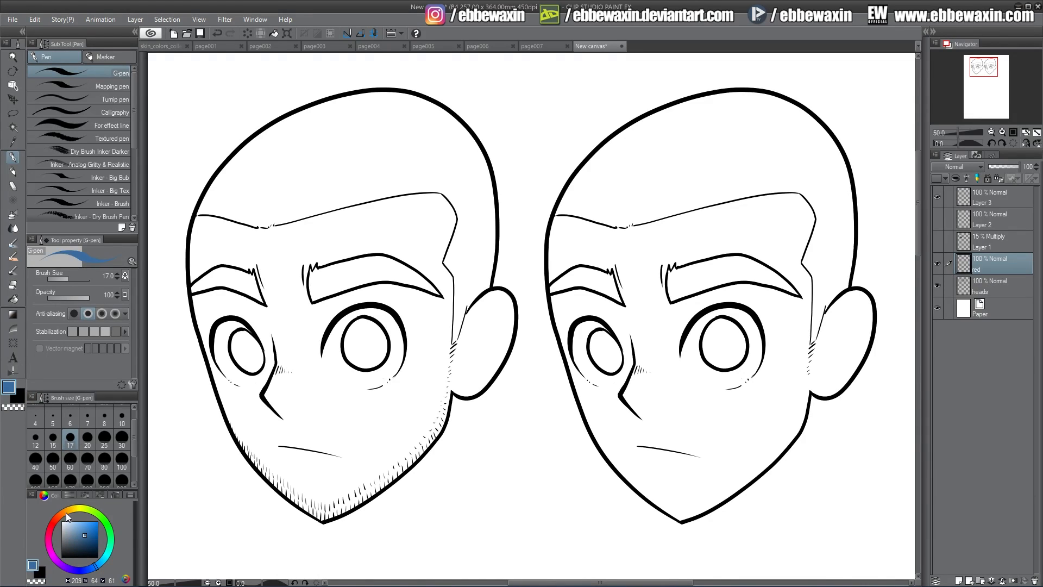
pyautogui.click(55, 521)
pyautogui.click(94, 527)
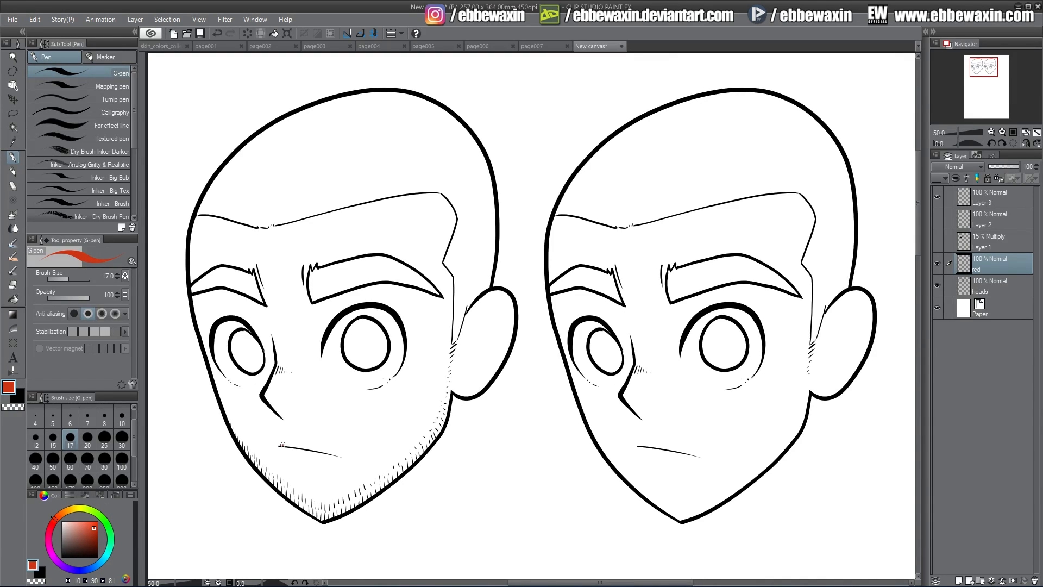
pyautogui.moveTo(281, 445); pyautogui.dragTo(304, 447)
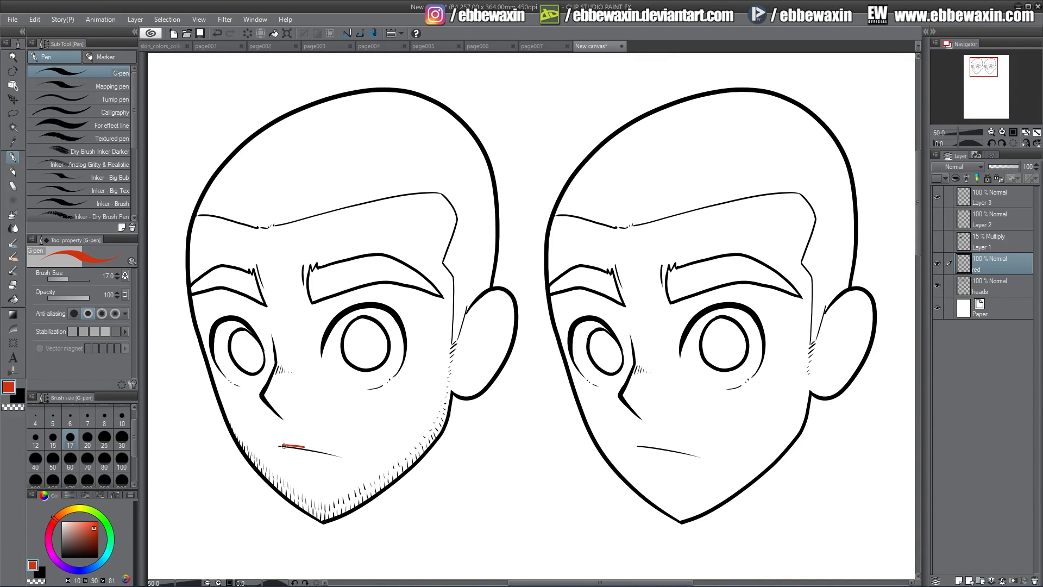
# Set the red layer to Multiply at 48% opacity
pyautogui.click(1000, 167)
pyautogui.click(956, 166)
pyautogui.click(979, 183)
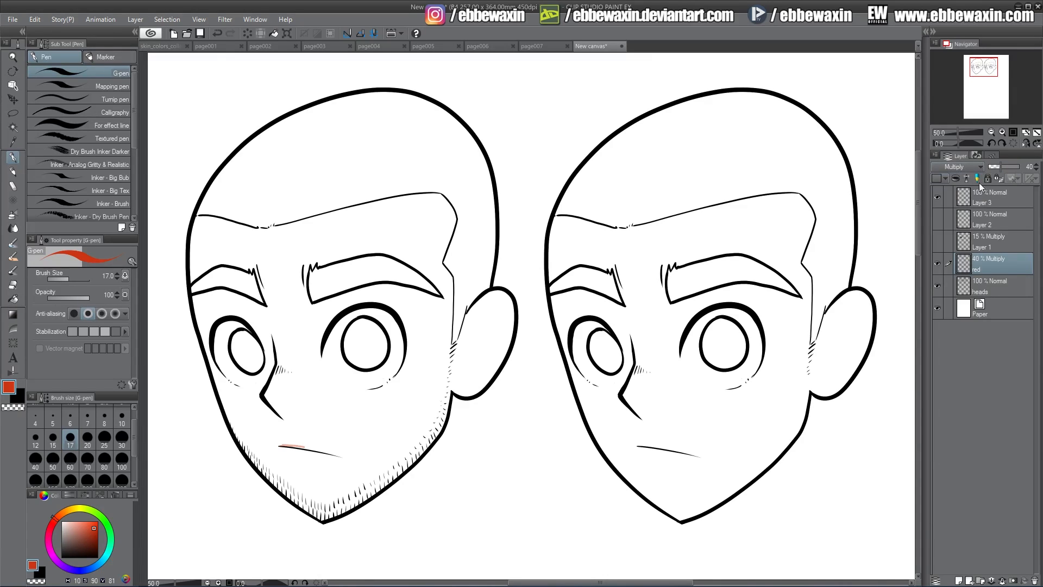
pyautogui.click(1003, 167)
# Fill in the lip shape around the mouth line with brush size 30, tidy it with the hard eraser, and hide the red layer
pyautogui.moveTo(281, 446)
pyautogui.mouseDown()
pyautogui.moveTo(325, 453)
pyautogui.moveTo(286, 453)
pyautogui.moveTo(306, 460)
pyautogui.moveTo(286, 452)
pyautogui.moveTo(338, 456)
pyautogui.moveTo(282, 452)
pyautogui.mouseUp()
pyautogui.click(123, 440)
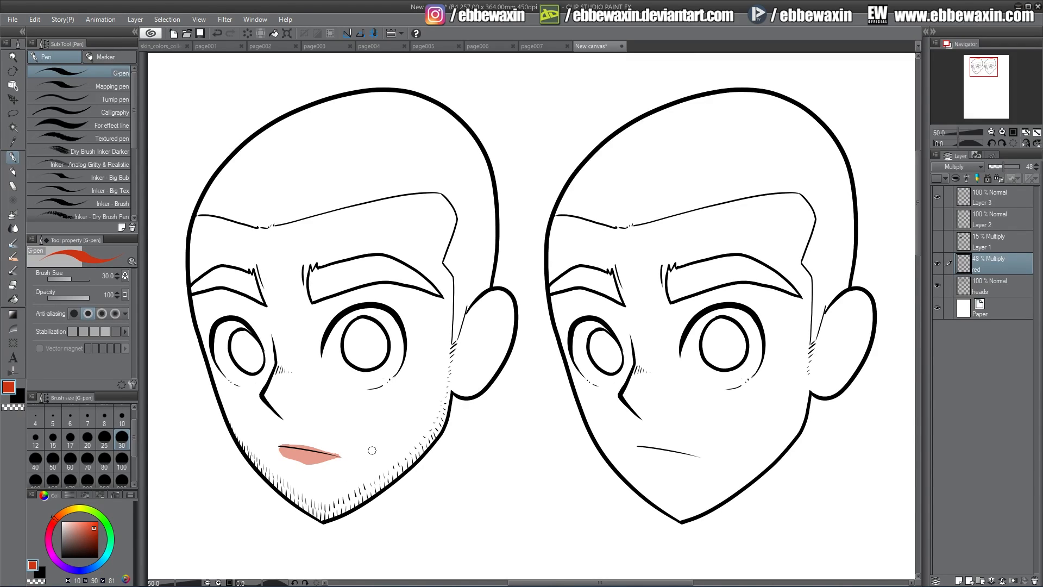
pyautogui.click(13, 285)
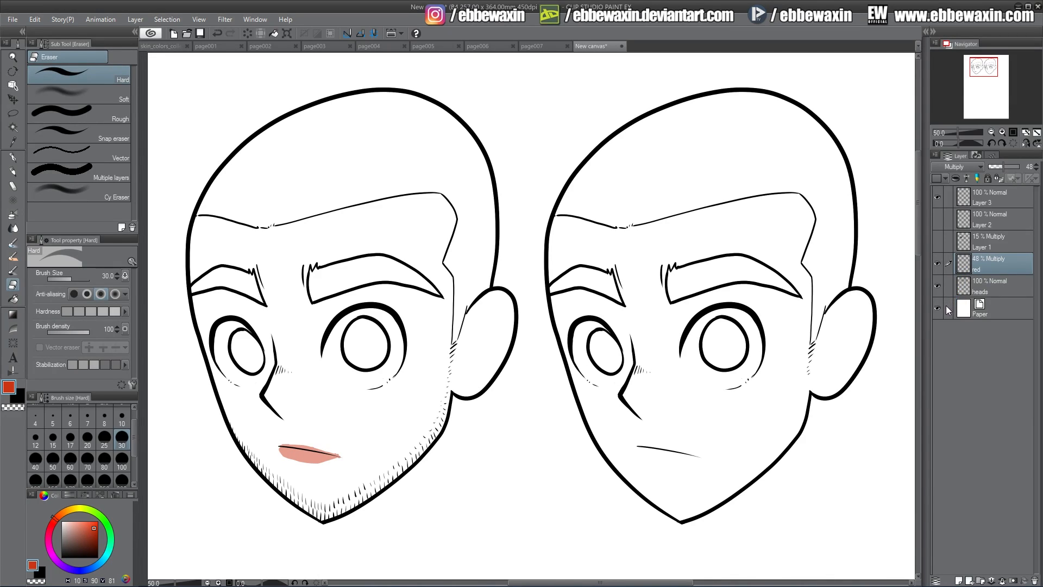
pyautogui.click(938, 264)
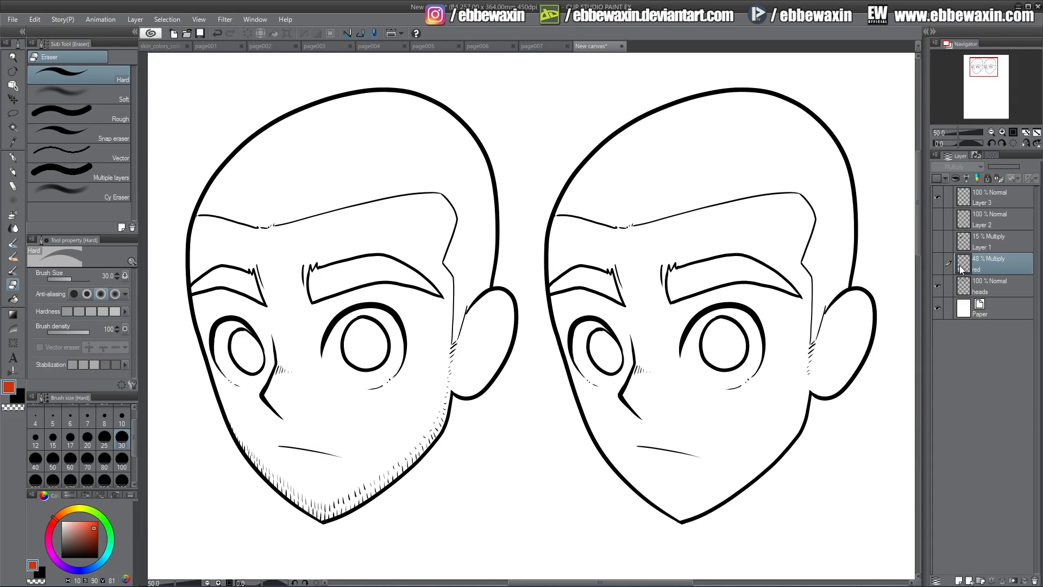
# Add further rows of black hair strokes across the chin and lower jaw on Layer 3, using the G-pen at size 17
pyautogui.click(986, 194)
pyautogui.click(71, 438)
pyautogui.click(20, 396)
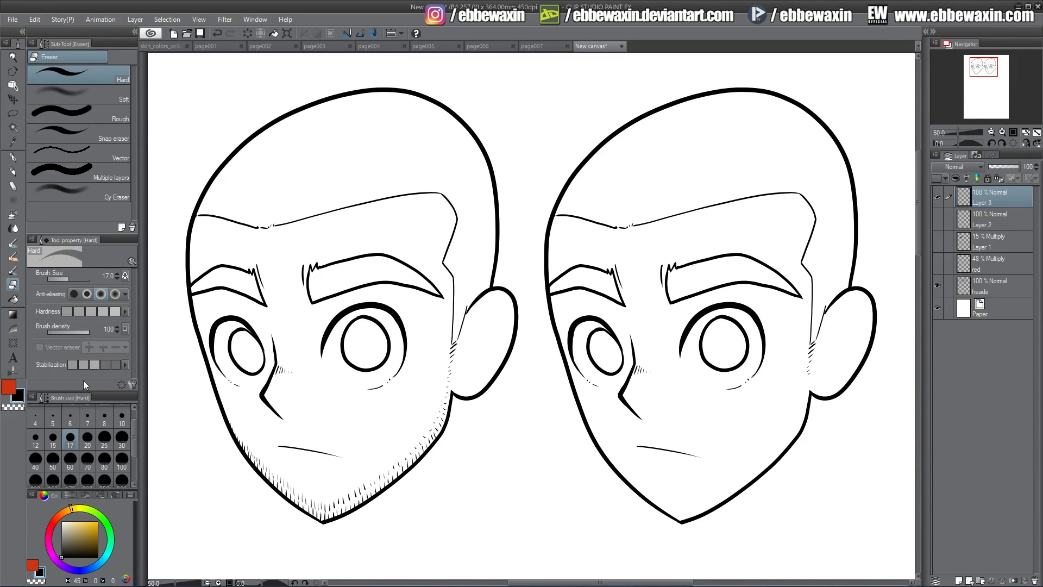
pyautogui.click(12, 157)
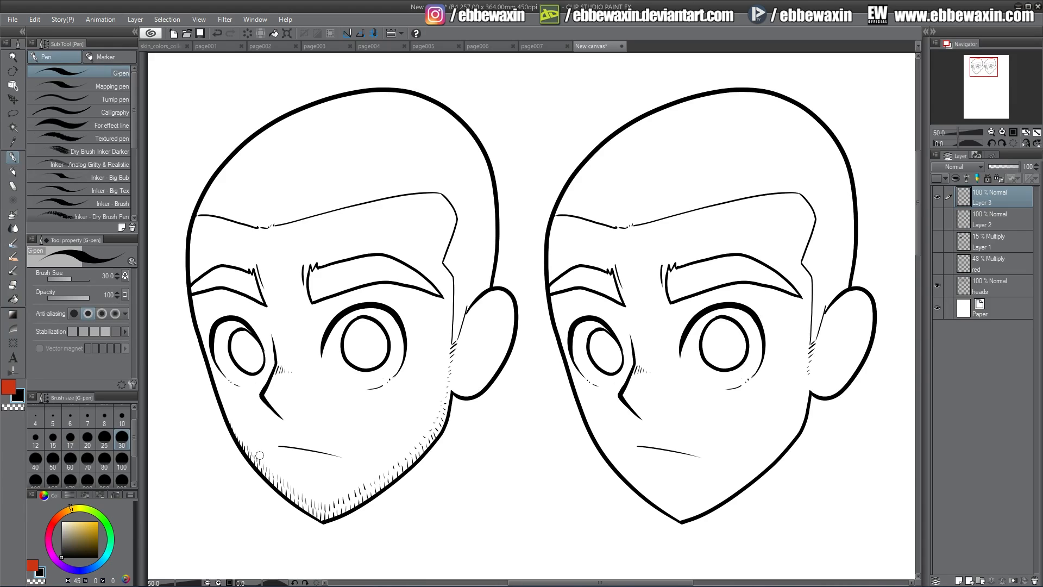
pyautogui.moveTo(265, 461)
pyautogui.mouseDown()
pyautogui.moveTo(255, 455)
pyautogui.moveTo(293, 487)
pyautogui.mouseUp()
pyautogui.click(70, 439)
pyautogui.moveTo(297, 482); pyautogui.dragTo(303, 495)
pyautogui.moveTo(308, 488); pyautogui.dragTo(315, 499)
pyautogui.moveTo(321, 493); pyautogui.dragTo(328, 500)
pyautogui.moveTo(334, 491); pyautogui.dragTo(377, 466)
pyautogui.moveTo(384, 458); pyautogui.dragTo(386, 465)
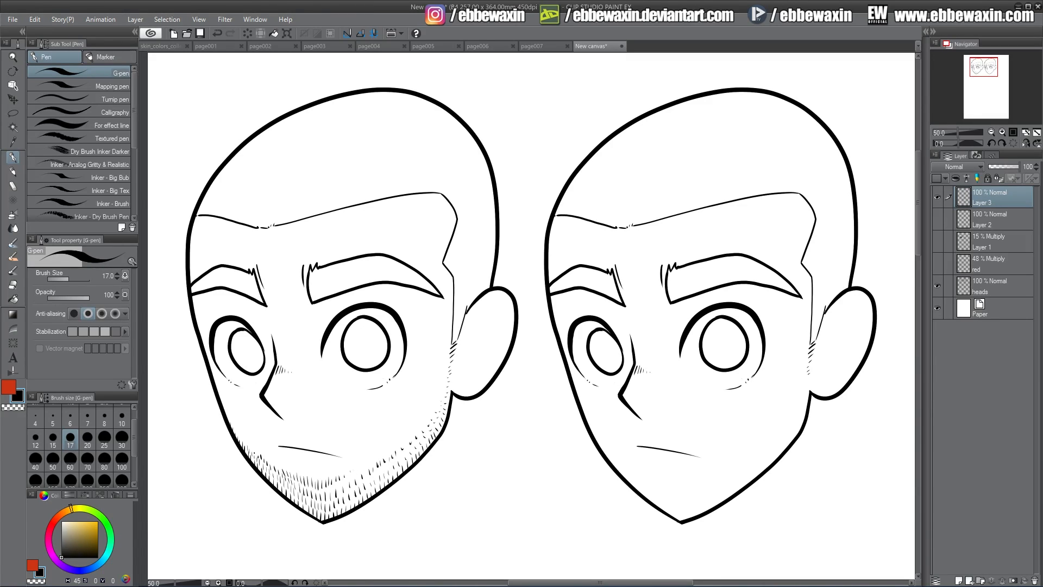
# Draw a row of short hair strokes from the far jaw edge over the upper lip to the mouth corner
pyautogui.moveTo(243, 436); pyautogui.dragTo(261, 444)
pyautogui.moveTo(264, 435); pyautogui.dragTo(266, 442)
pyautogui.moveTo(268, 436); pyautogui.dragTo(273, 441)
pyautogui.moveTo(277, 434); pyautogui.dragTo(284, 440)
pyautogui.moveTo(289, 433); pyautogui.dragTo(295, 440)
pyautogui.moveTo(301, 433); pyautogui.dragTo(307, 440)
pyautogui.moveTo(311, 435); pyautogui.dragTo(318, 441)
pyautogui.moveTo(323, 437); pyautogui.dragTo(329, 444)
pyautogui.moveTo(334, 440); pyautogui.dragTo(339, 447)
pyautogui.moveTo(344, 445); pyautogui.dragTo(356, 457)
pyautogui.moveTo(359, 453); pyautogui.dragTo(360, 459)
# Show the red lips layer as a guide, add higher rows of moustache strokes below the nose, and fill in around the mouth corner
pyautogui.click(937, 267)
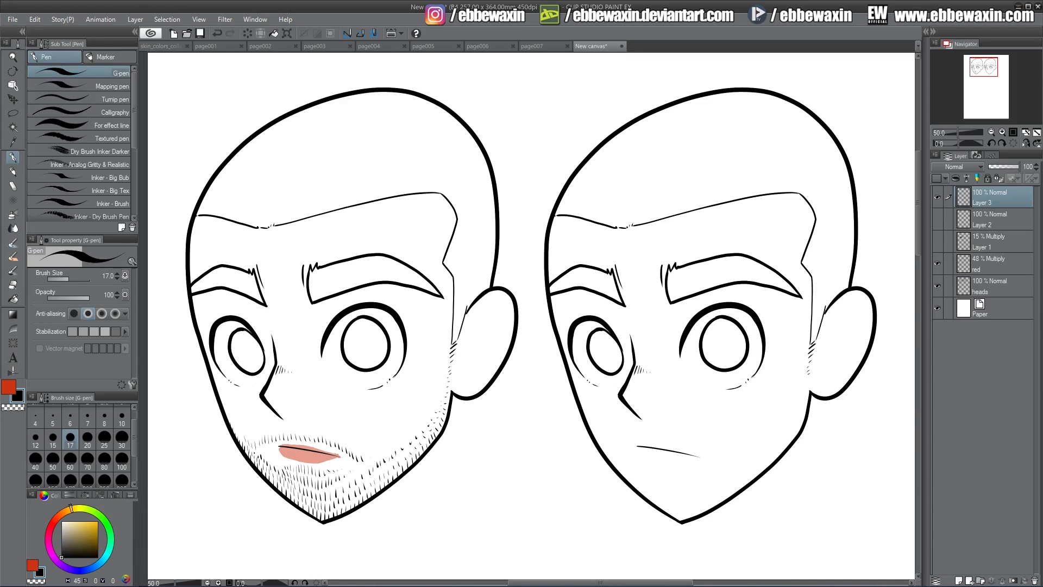
pyautogui.moveTo(252, 436); pyautogui.dragTo(252, 441)
pyautogui.moveTo(257, 433); pyautogui.dragTo(262, 434)
pyautogui.moveTo(265, 427); pyautogui.dragTo(270, 433)
pyautogui.moveTo(274, 425); pyautogui.dragTo(281, 430)
pyautogui.moveTo(286, 423); pyautogui.dragTo(299, 426)
pyautogui.moveTo(303, 421); pyautogui.dragTo(310, 427)
pyautogui.moveTo(314, 424); pyautogui.dragTo(325, 431)
pyautogui.moveTo(328, 428); pyautogui.dragTo(337, 436)
pyautogui.moveTo(343, 434); pyautogui.dragTo(350, 442)
pyautogui.moveTo(354, 439); pyautogui.dragTo(363, 453)
pyautogui.moveTo(367, 450); pyautogui.dragTo(346, 451)
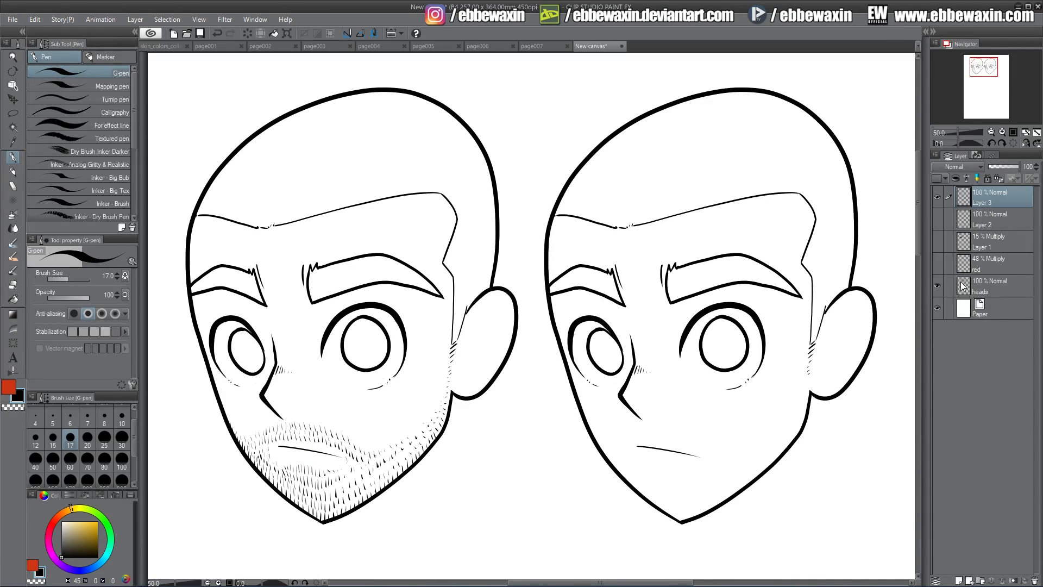
# Show the grey beard shading on Layer 1 and reduce its opacity to 3%
pyautogui.click(938, 242)
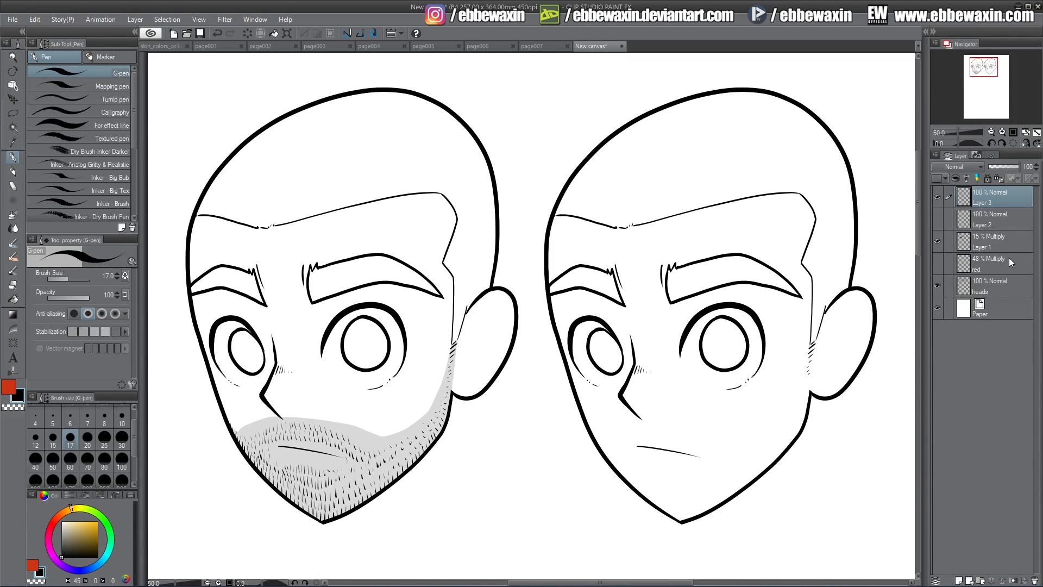
pyautogui.click(991, 233)
pyautogui.moveTo(993, 167); pyautogui.dragTo(990, 168)
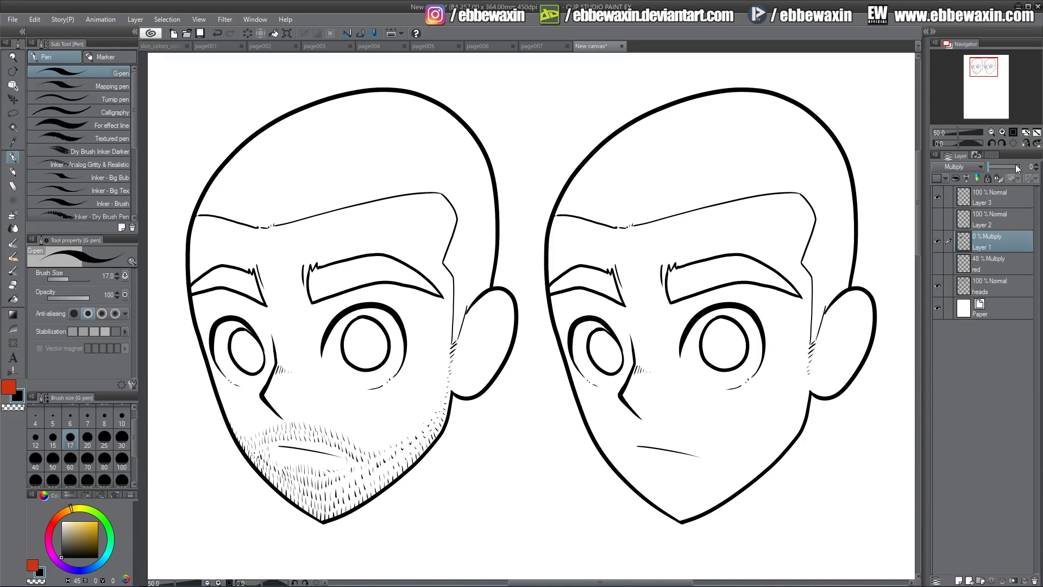
pyautogui.click(1037, 166)
pyautogui.click(1037, 165)
pyautogui.click(1036, 165)
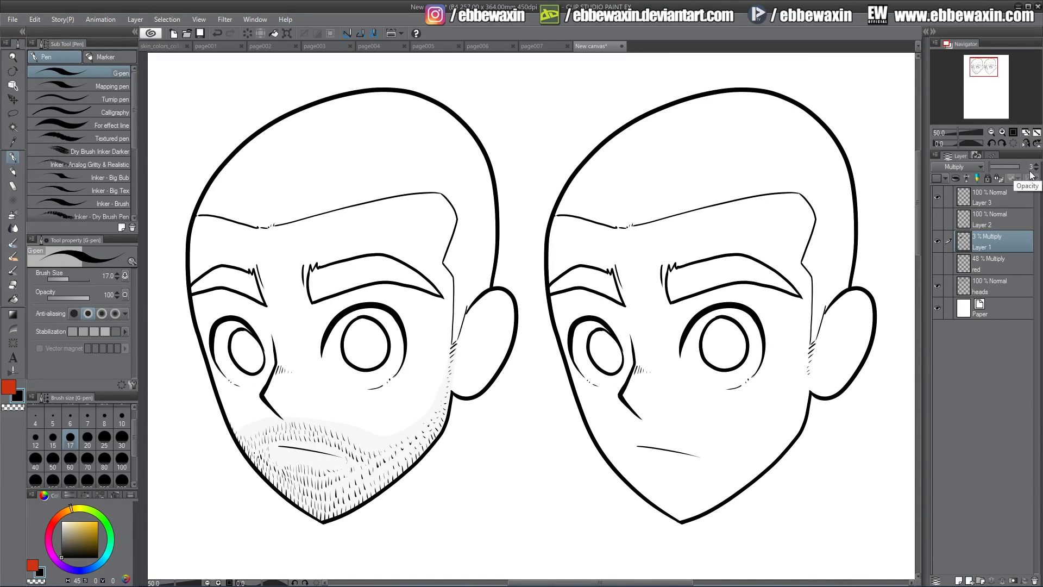
# Raise the opacity of the grey beard shading on Layer 1 to 15%
pyautogui.click(1036, 166)
pyautogui.click(1036, 165)
pyautogui.click(992, 167)
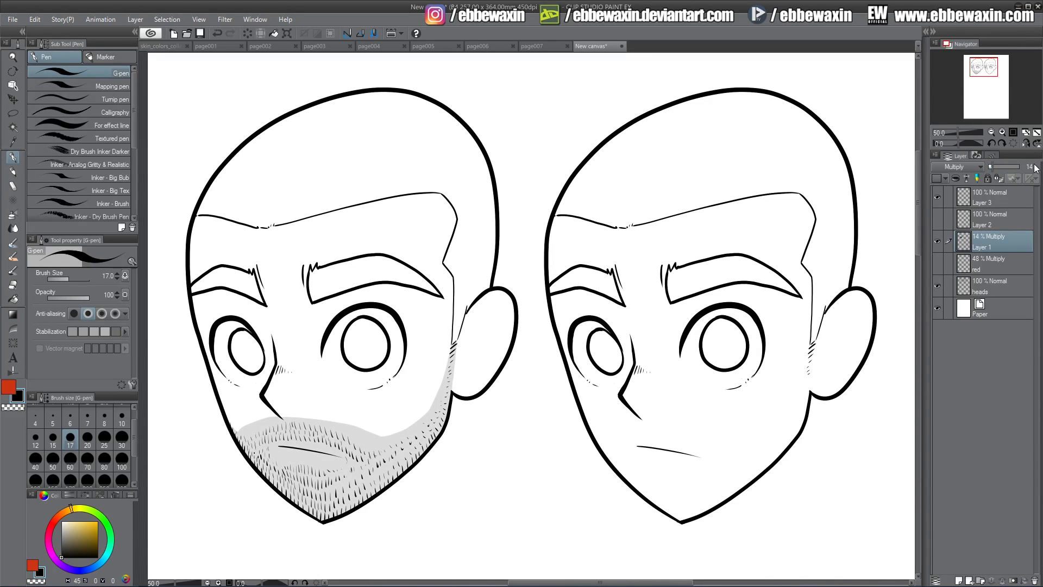
# Compare the hair strokes and grey shading separately and combined, leaving Layer 3 shown and Layer 1 hidden
pyautogui.click(937, 241)
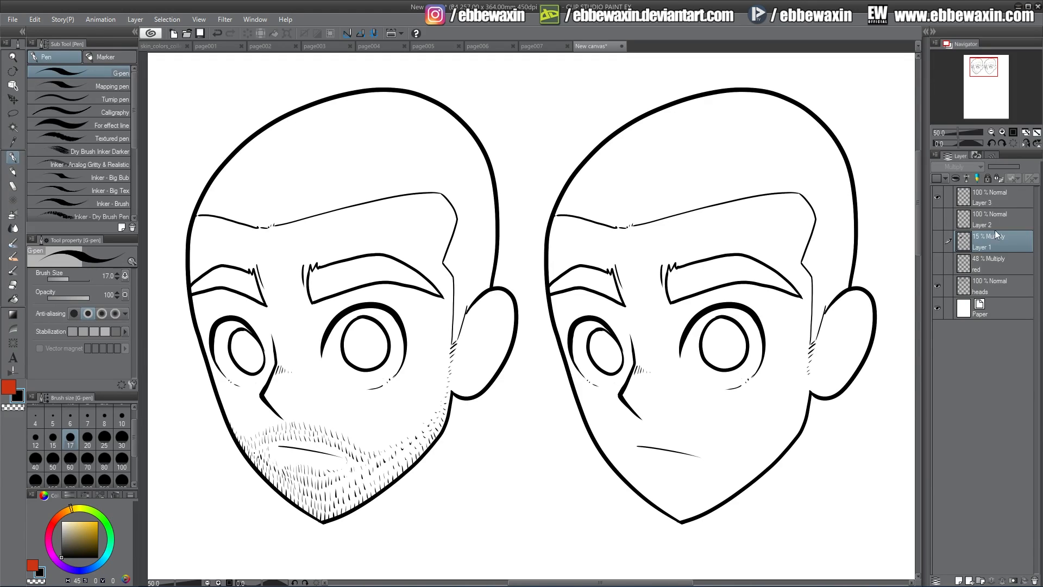
pyautogui.click(937, 198)
pyautogui.click(938, 241)
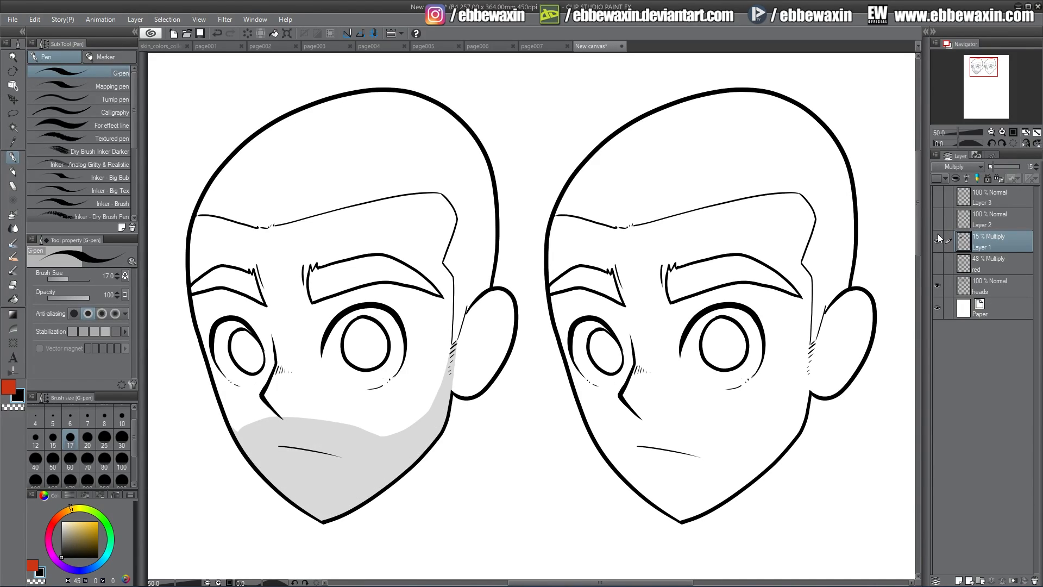
pyautogui.click(937, 198)
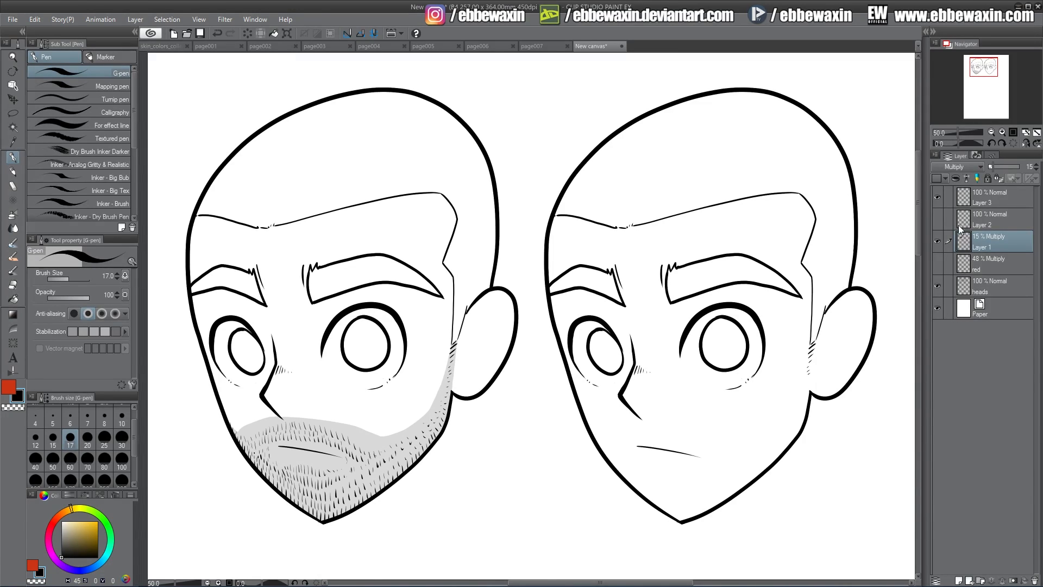
pyautogui.click(938, 241)
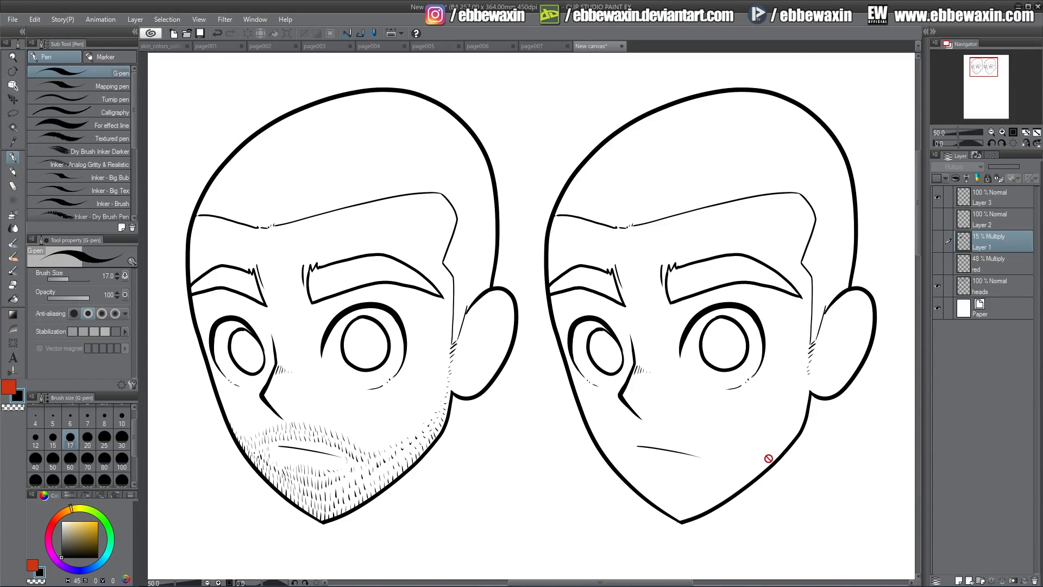
# Create a new layer above Layer 3, shift the color wheel to a blue hue, and switch to the Mechanical pencil
pyautogui.click(981, 198)
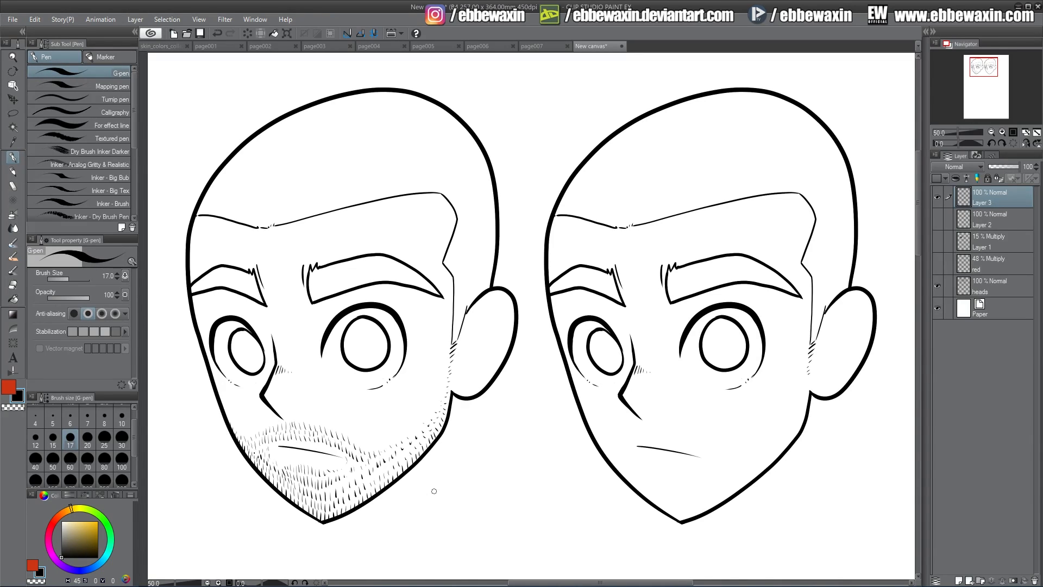
pyautogui.click(959, 580)
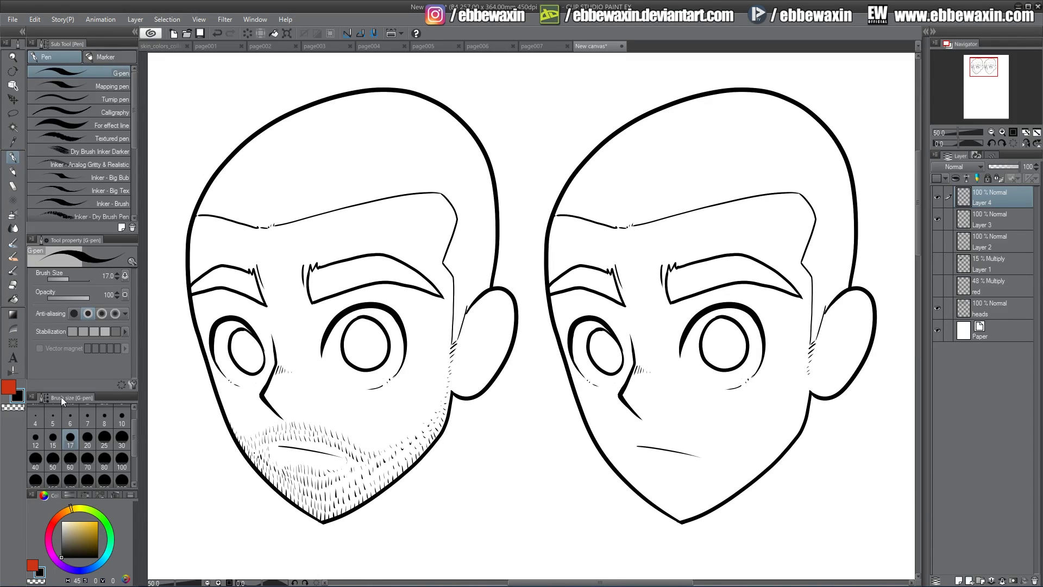
pyautogui.click(101, 563)
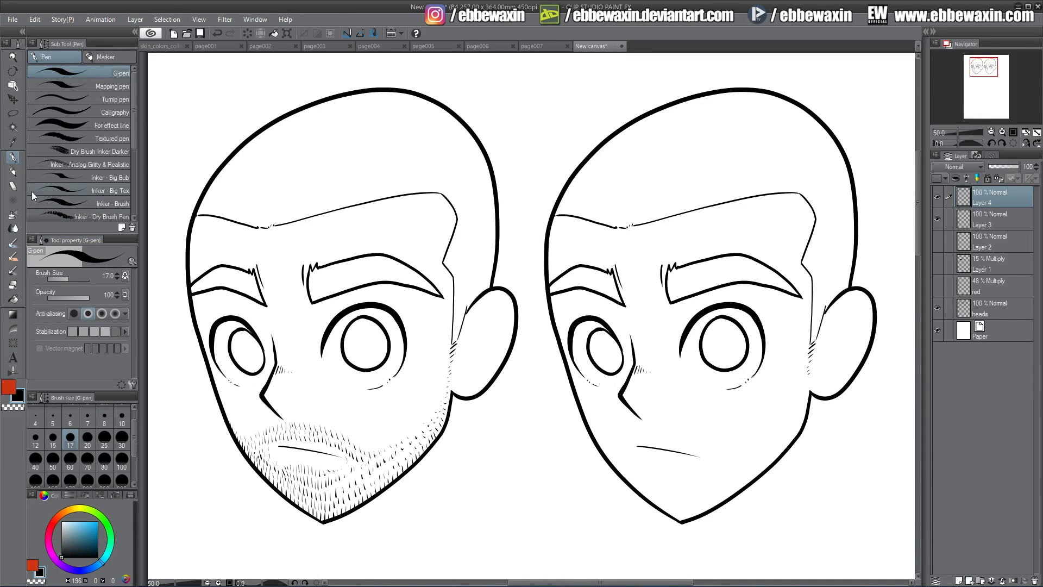
pyautogui.click(17, 170)
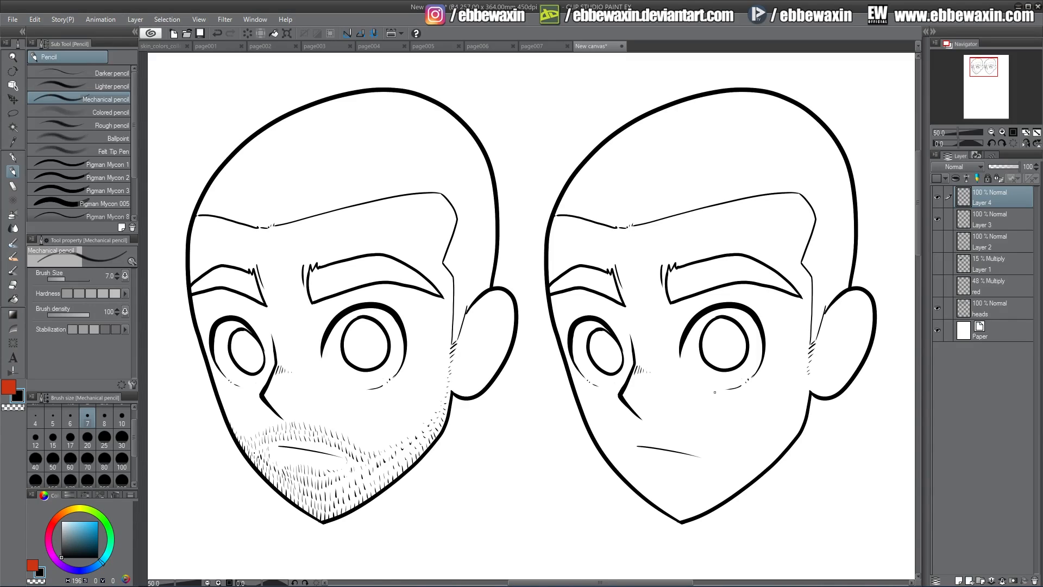
pyautogui.click(938, 285)
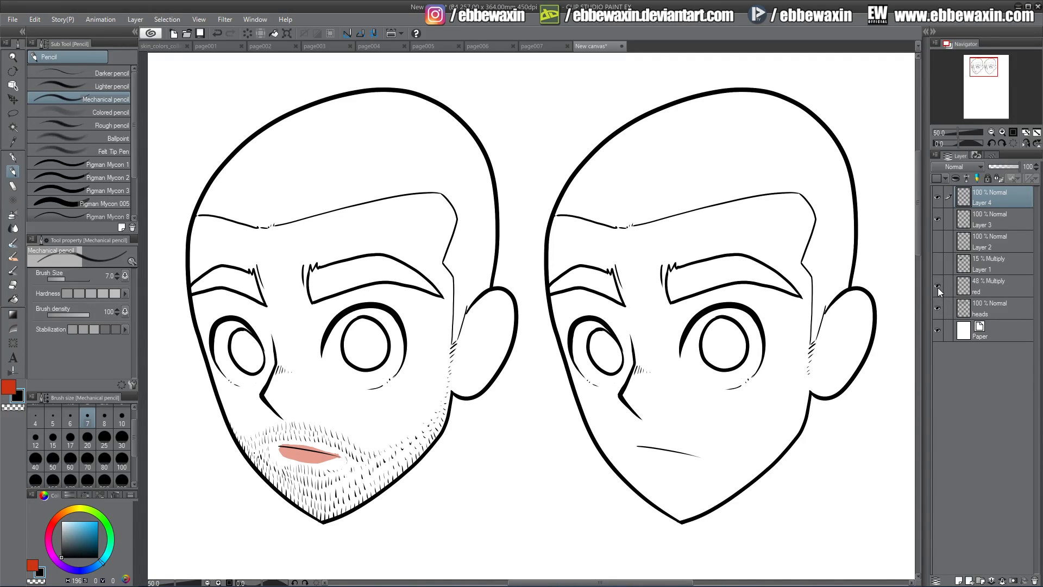
pyautogui.click(938, 286)
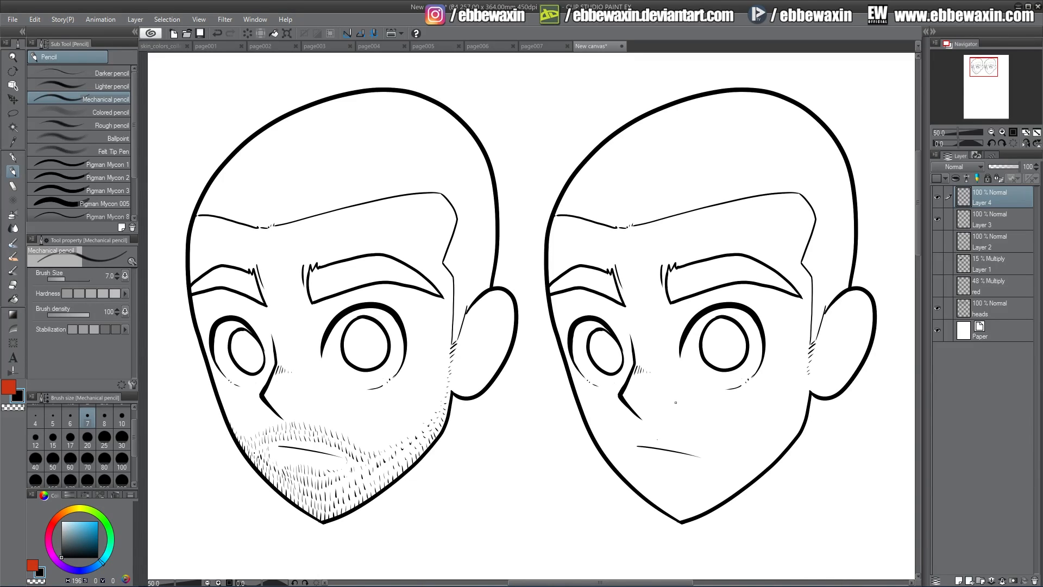
pyautogui.hotkey('ctrl', 'z')
pyautogui.moveTo(643, 419)
pyautogui.mouseDown()
pyautogui.moveTo(649, 442)
pyautogui.moveTo(637, 441)
pyautogui.moveTo(694, 455)
pyautogui.mouseUp()
pyautogui.hotkey('ctrl', 'z')
pyautogui.hotkey('ctrl', 'z')
pyautogui.hotkey('ctrl', 'z')
# Sketch a moustache on the second head, with a jagged lower edge along the mouth and an arched upper edge below the nose
pyautogui.moveTo(650, 437); pyautogui.dragTo(709, 459)
pyautogui.moveTo(651, 436); pyautogui.dragTo(660, 446)
pyautogui.moveTo(648, 439)
pyautogui.mouseDown()
pyautogui.moveTo(623, 450)
pyautogui.moveTo(633, 446)
pyautogui.mouseUp()
pyautogui.moveTo(641, 418)
pyautogui.mouseDown()
pyautogui.moveTo(610, 430)
pyautogui.moveTo(610, 460)
pyautogui.mouseUp()
pyautogui.moveTo(643, 420)
pyautogui.mouseDown()
pyautogui.moveTo(688, 418)
pyautogui.moveTo(725, 443)
pyautogui.mouseUp()
pyautogui.moveTo(681, 418)
pyautogui.mouseDown()
pyautogui.moveTo(721, 439)
pyautogui.moveTo(731, 459)
pyautogui.mouseUp()
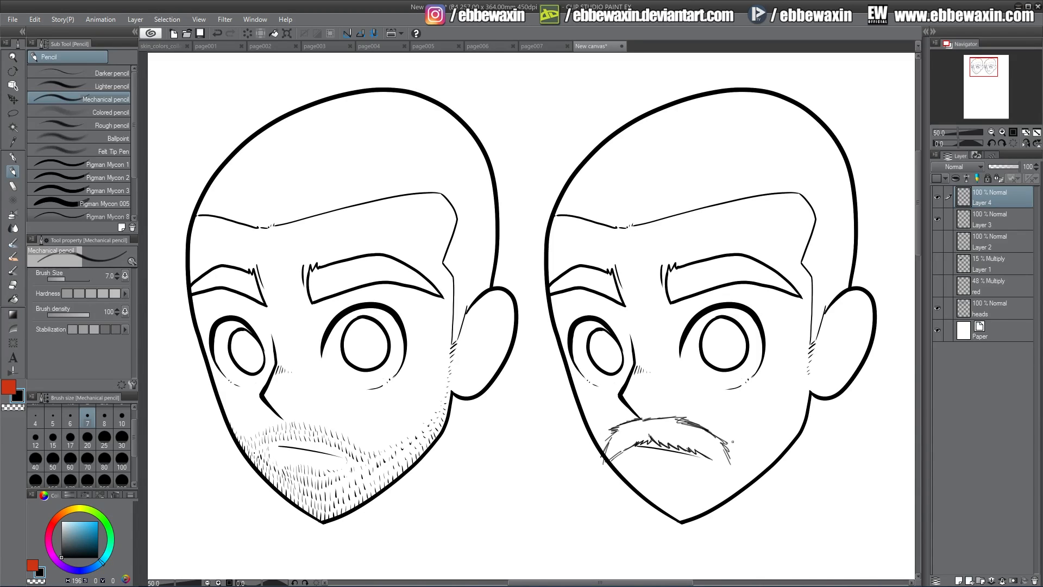
# Erase the stray ends at both moustache tips with the Hard eraser, and briefly show the Layer 1 shading for reference
pyautogui.press('e')
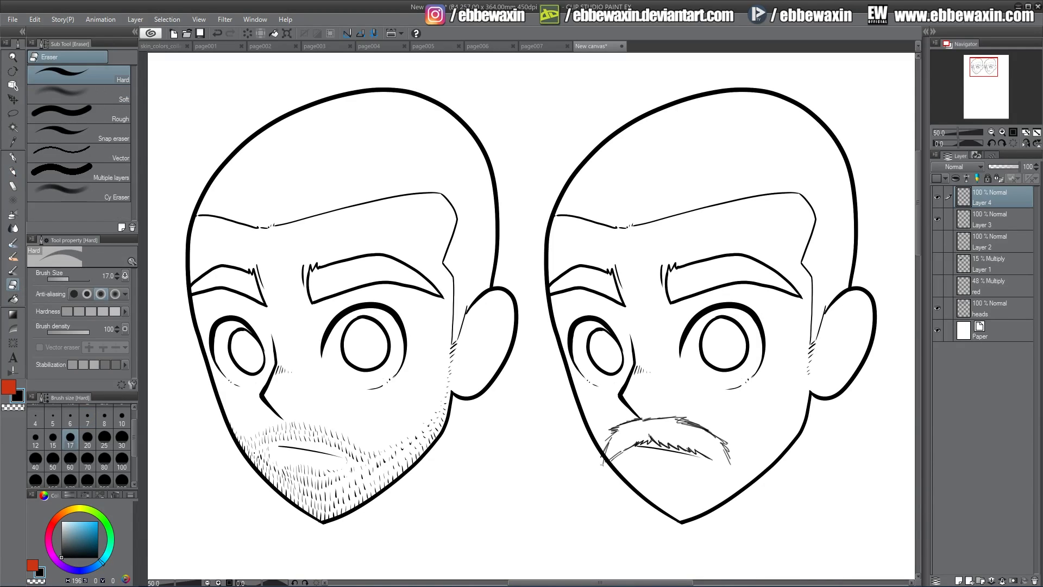
pyautogui.moveTo(612, 441); pyautogui.dragTo(604, 450)
pyautogui.moveTo(730, 458)
pyautogui.mouseDown()
pyautogui.moveTo(724, 446)
pyautogui.moveTo(731, 464)
pyautogui.mouseUp()
pyautogui.click(937, 265)
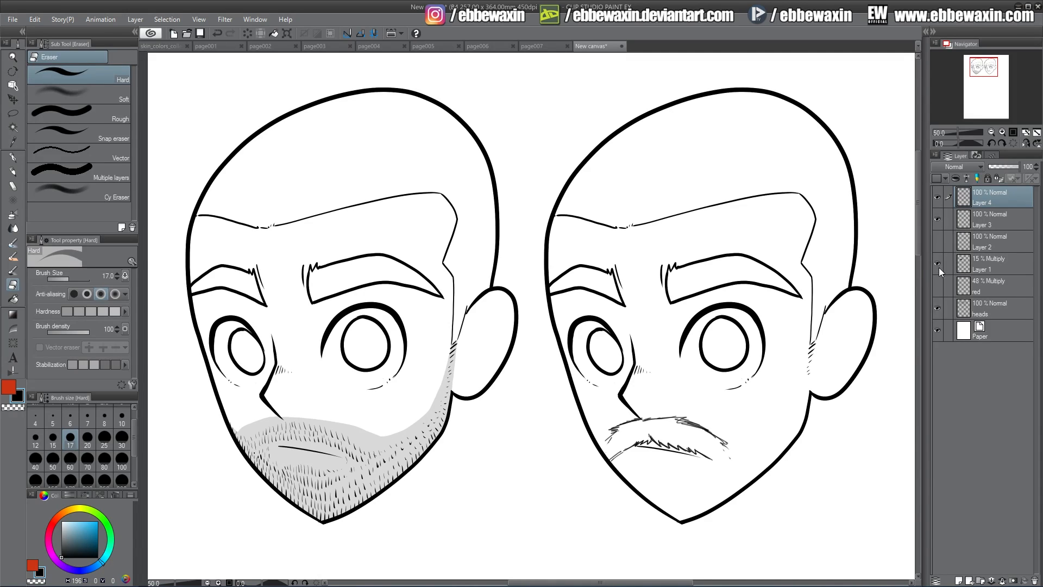
pyautogui.click(939, 264)
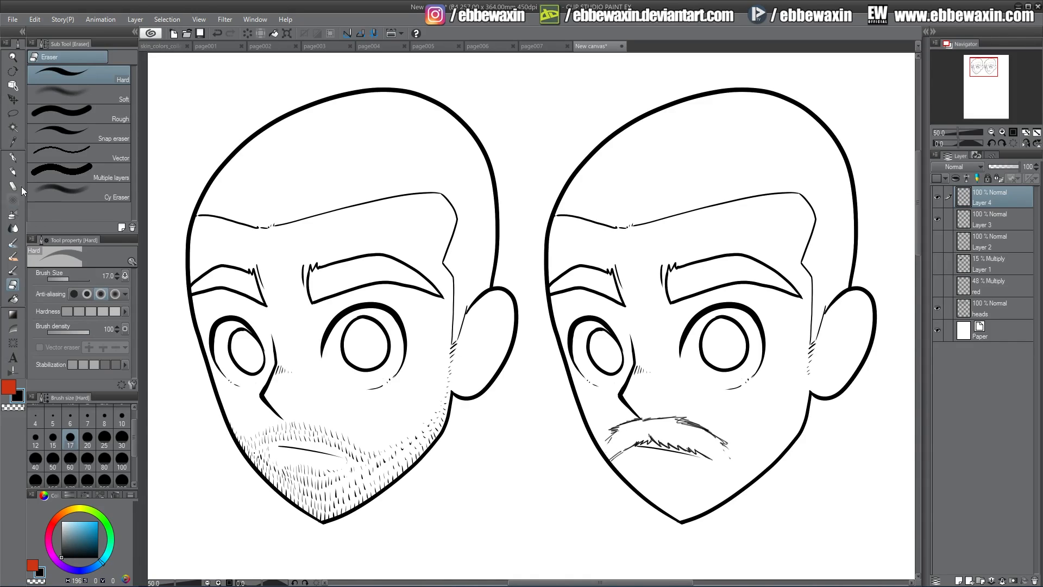
# Sketch the beard's upper edge with the Mechanical pencil from the sideburn across the near cheek to the moustache tip
pyautogui.click(12, 171)
pyautogui.moveTo(810, 352); pyautogui.dragTo(804, 373)
pyautogui.moveTo(808, 368); pyautogui.dragTo(800, 393)
pyautogui.moveTo(728, 443)
pyautogui.mouseDown()
pyautogui.moveTo(766, 435)
pyautogui.moveTo(795, 404)
pyautogui.mouseUp()
pyautogui.moveTo(791, 407); pyautogui.dragTo(797, 396)
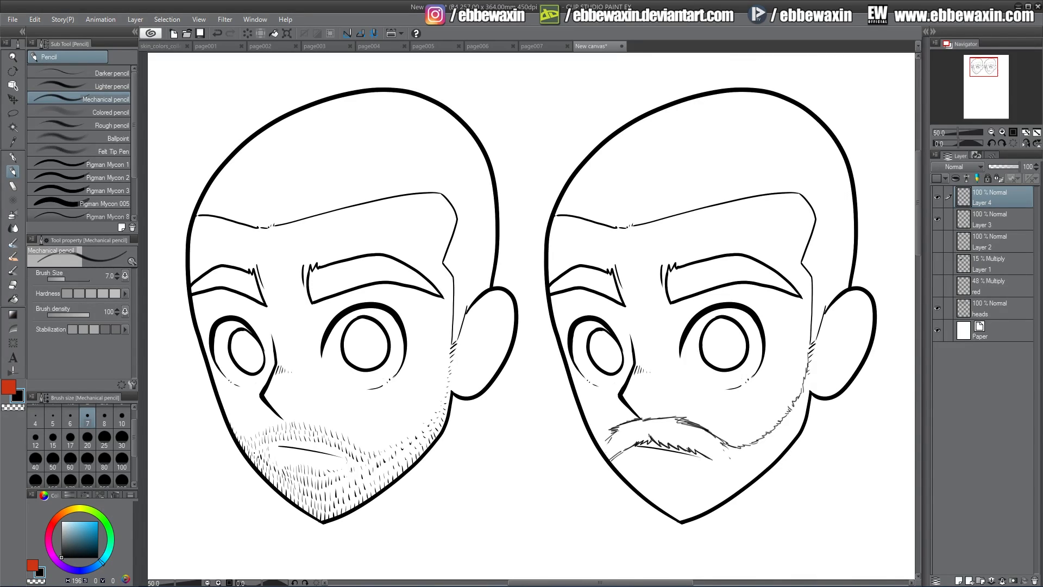
# Join the moustache to the far cheek, sketch the sideburn hair beside the ear, and start the outer beard edge down the far jaw
pyautogui.moveTo(601, 445)
pyautogui.mouseDown()
pyautogui.moveTo(610, 438)
pyautogui.moveTo(590, 429)
pyautogui.moveTo(611, 437)
pyautogui.mouseUp()
pyautogui.moveTo(815, 355); pyautogui.dragTo(817, 332)
pyautogui.moveTo(816, 373)
pyautogui.mouseDown()
pyautogui.moveTo(818, 356)
pyautogui.moveTo(813, 381)
pyautogui.mouseUp()
pyautogui.moveTo(590, 443); pyautogui.dragTo(585, 425)
pyautogui.moveTo(593, 457)
pyautogui.mouseDown()
pyautogui.moveTo(589, 436)
pyautogui.moveTo(594, 452)
pyautogui.mouseUp()
pyautogui.moveTo(604, 486)
pyautogui.mouseDown()
pyautogui.moveTo(598, 467)
pyautogui.moveTo(603, 476)
pyautogui.mouseUp()
pyautogui.moveTo(613, 506)
pyautogui.mouseDown()
pyautogui.moveTo(605, 485)
pyautogui.moveTo(610, 493)
pyautogui.mouseUp()
pyautogui.moveTo(624, 524); pyautogui.dragTo(614, 503)
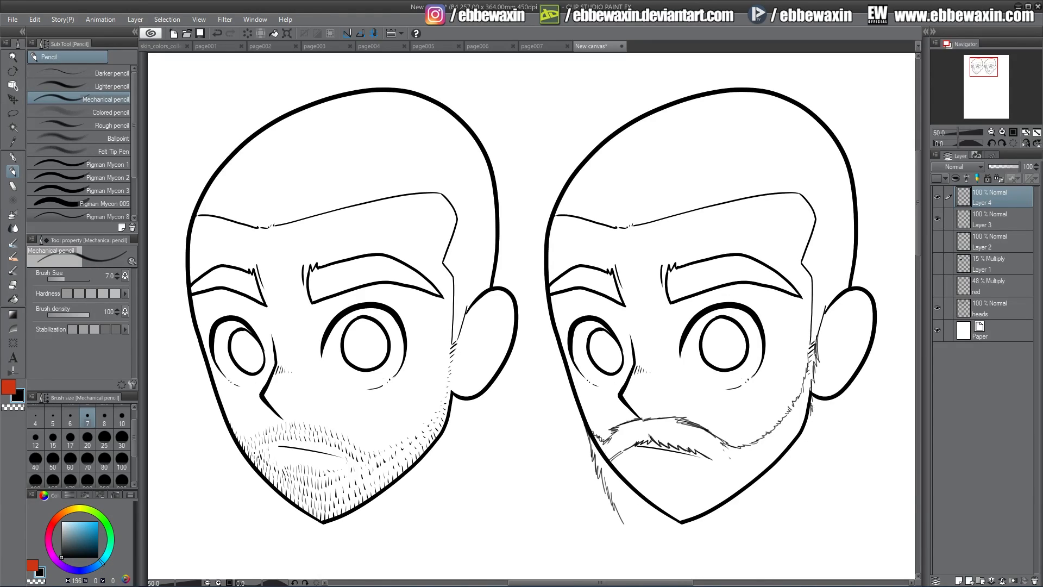
# Sketch the outer beard edge down the near jaw and close it with jagged hair strokes below the chin
pyautogui.moveTo(809, 422); pyautogui.dragTo(816, 395)
pyautogui.moveTo(809, 435); pyautogui.dragTo(814, 416)
pyautogui.moveTo(807, 450); pyautogui.dragTo(810, 432)
pyautogui.moveTo(798, 472)
pyautogui.mouseDown()
pyautogui.moveTo(807, 450)
pyautogui.moveTo(802, 463)
pyautogui.mouseUp()
pyautogui.moveTo(629, 532)
pyautogui.mouseDown()
pyautogui.moveTo(666, 563)
pyautogui.moveTo(694, 563)
pyautogui.moveTo(732, 549)
pyautogui.moveTo(778, 497)
pyautogui.mouseUp()
pyautogui.moveTo(801, 461)
pyautogui.mouseDown()
pyautogui.moveTo(789, 495)
pyautogui.moveTo(716, 557)
pyautogui.mouseUp()
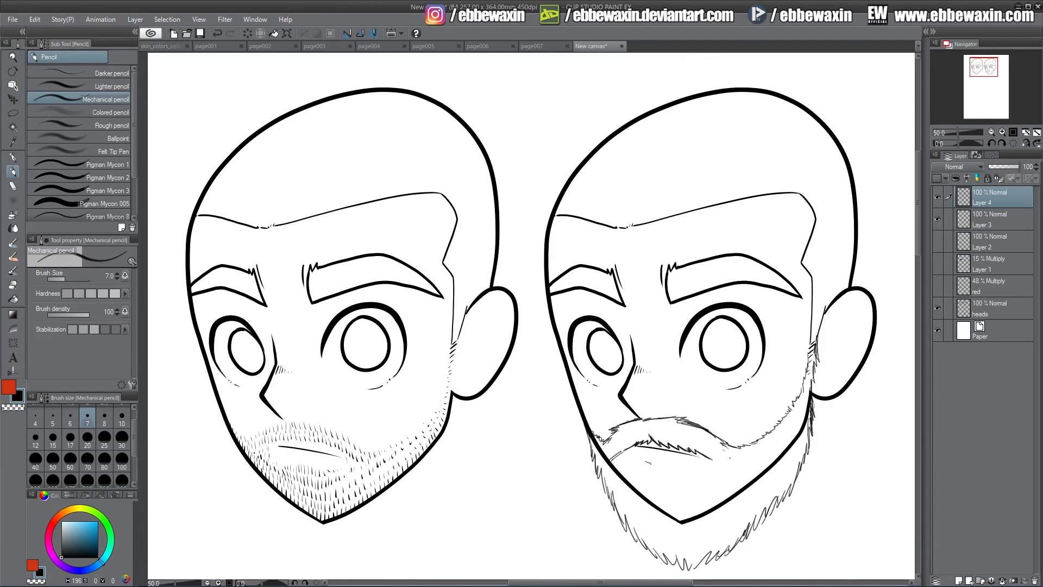
# Sketch the lower lip line with short hairs beneath it and the jagged beard opening around the mouth
pyautogui.moveTo(645, 463)
pyautogui.mouseDown()
pyautogui.moveTo(680, 466)
pyautogui.moveTo(658, 466)
pyautogui.moveTo(644, 480)
pyautogui.moveTo(678, 483)
pyautogui.moveTo(641, 476)
pyautogui.mouseUp()
pyautogui.moveTo(641, 472)
pyautogui.mouseDown()
pyautogui.moveTo(624, 475)
pyautogui.moveTo(622, 458)
pyautogui.mouseUp()
pyautogui.moveTo(626, 456); pyautogui.dragTo(621, 472)
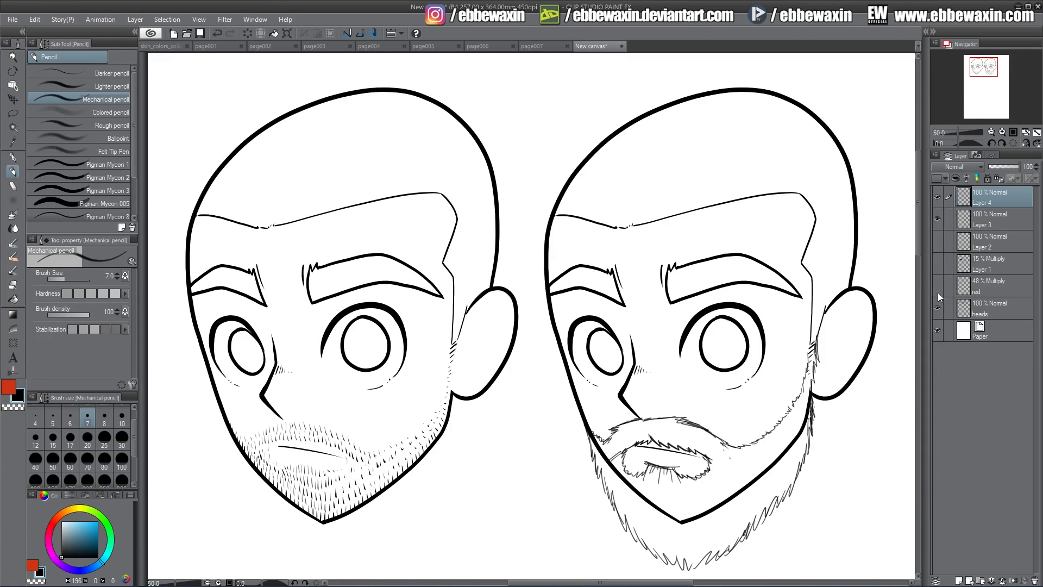
# Erase the second head's jaw and chin line inside the beard on the heads layer, enlarging the Hard eraser to size 30
pyautogui.click(1009, 305)
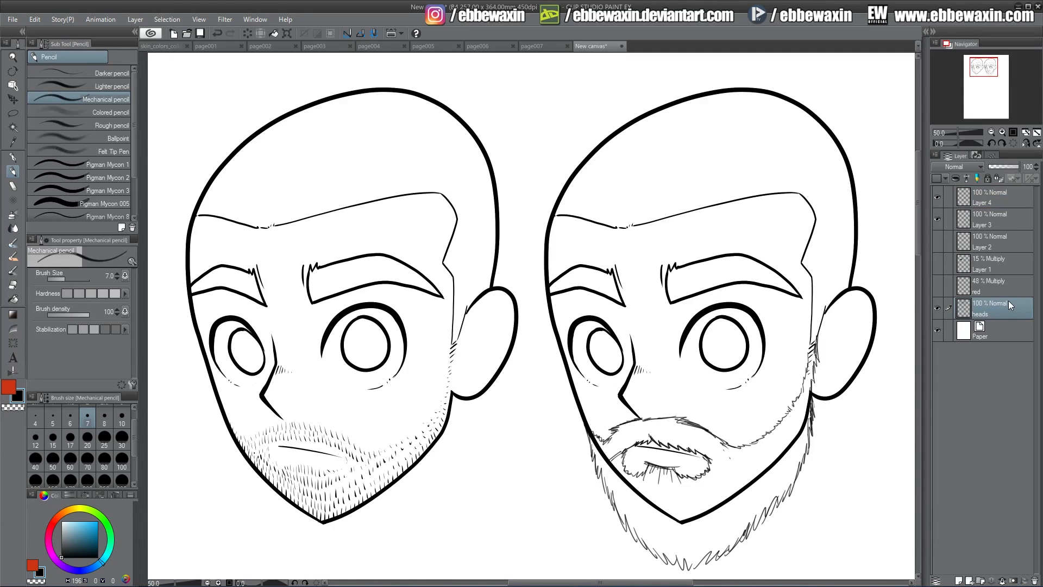
pyautogui.click(13, 284)
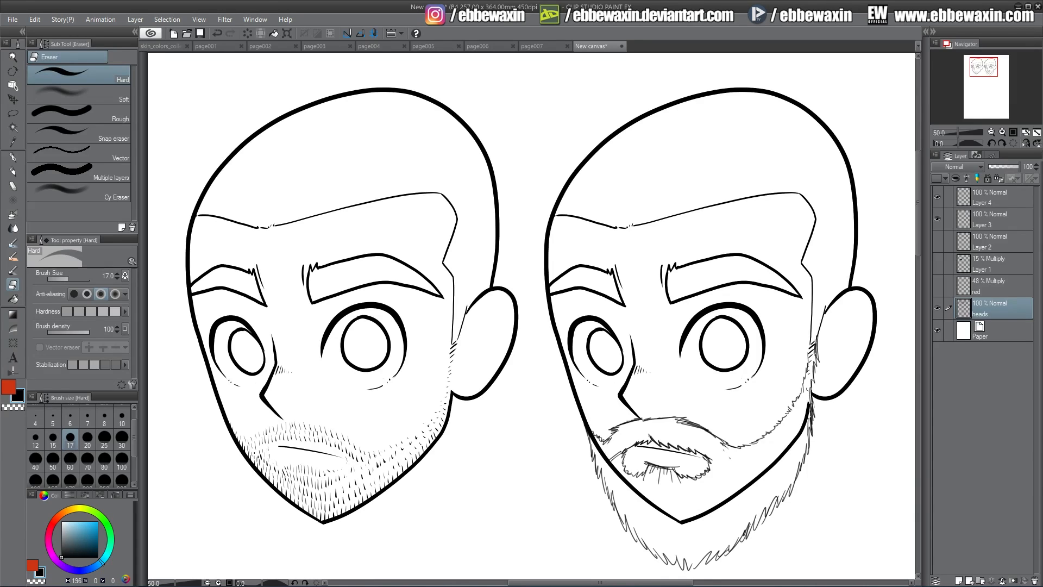
pyautogui.moveTo(810, 389); pyautogui.dragTo(795, 439)
pyautogui.moveTo(593, 439)
pyautogui.mouseDown()
pyautogui.moveTo(616, 482)
pyautogui.moveTo(633, 487)
pyautogui.moveTo(629, 477)
pyautogui.moveTo(649, 507)
pyautogui.moveTo(672, 507)
pyautogui.moveTo(682, 528)
pyautogui.moveTo(702, 515)
pyautogui.mouseUp()
pyautogui.click(121, 439)
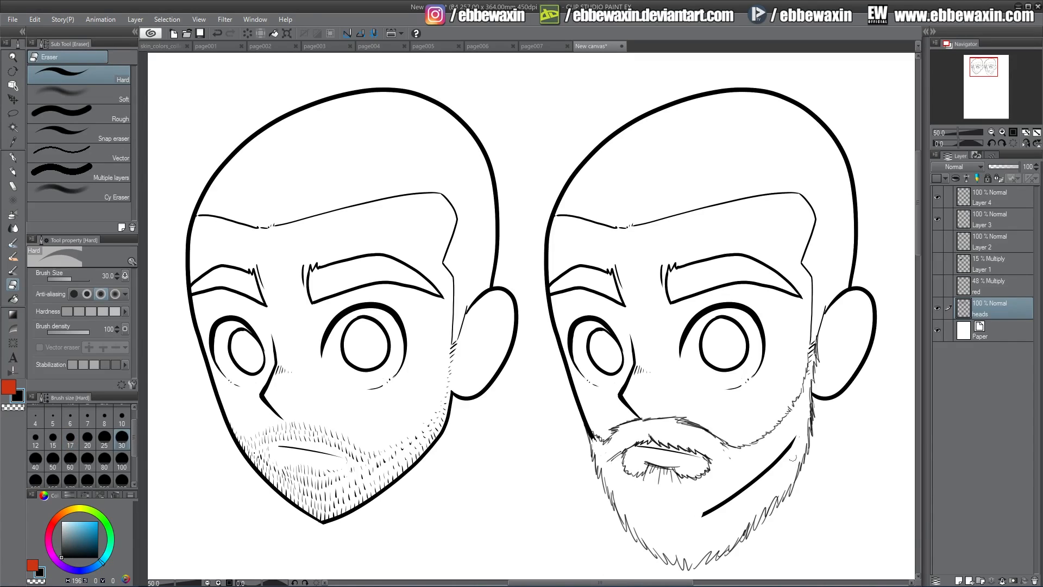
pyautogui.moveTo(794, 436); pyautogui.dragTo(704, 517)
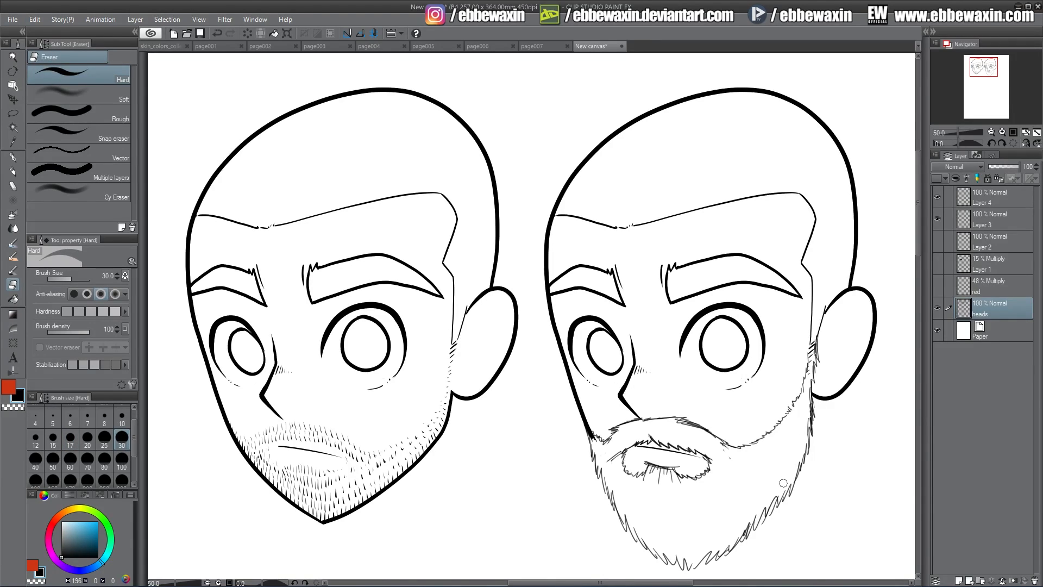
# Lower the Layer 4 sketch to 28% opacity and stack it with a new layer on top, directly above the heads layer
pyautogui.click(989, 196)
pyautogui.moveTo(999, 167); pyautogui.dragTo(997, 166)
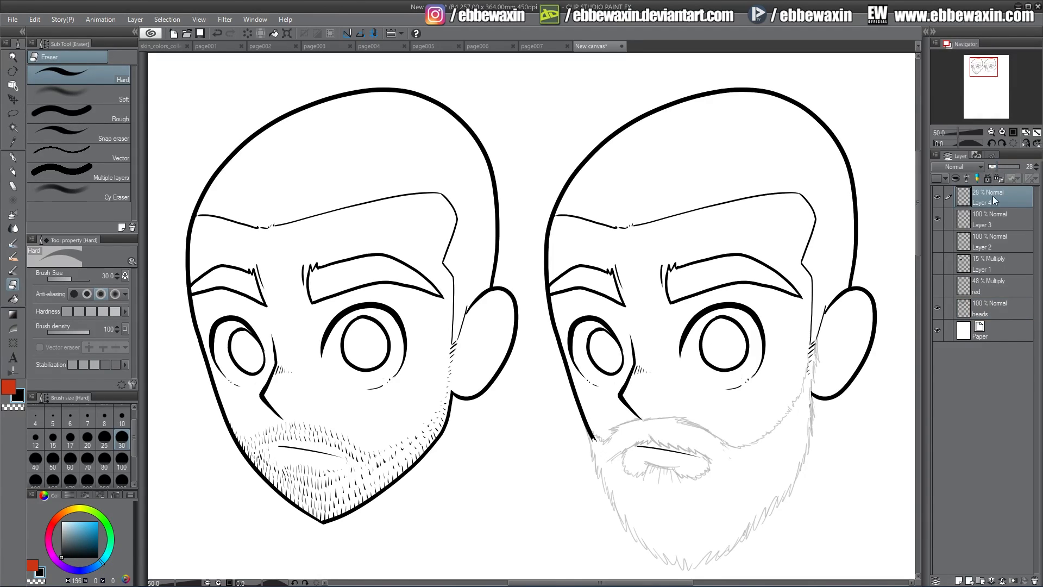
pyautogui.click(959, 581)
pyautogui.moveTo(990, 194); pyautogui.dragTo(984, 314)
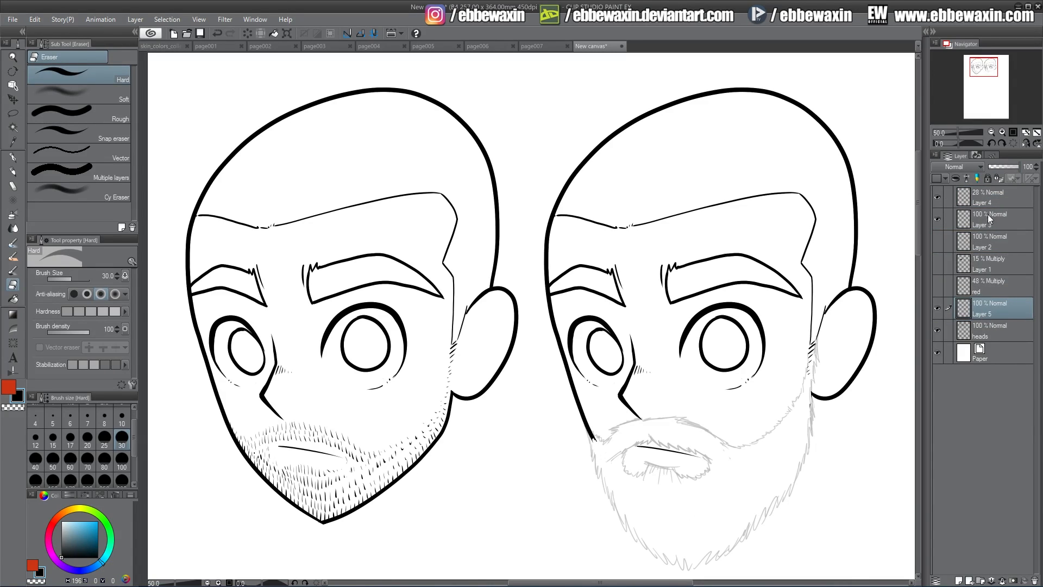
pyautogui.moveTo(987, 196); pyautogui.dragTo(987, 315)
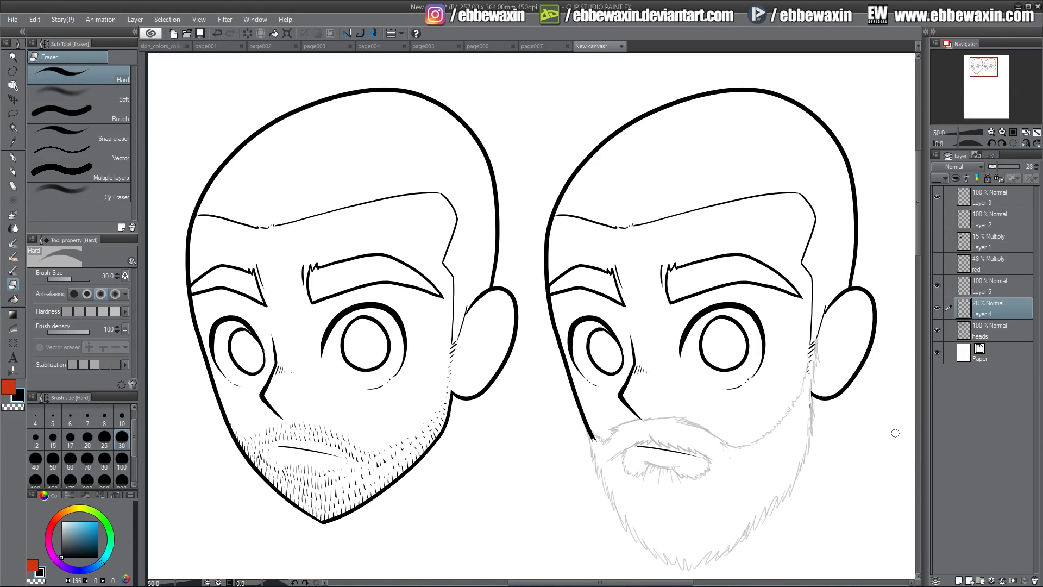
# On Layer 3, ink the moustache edge from the nose to the far cheek and the far beard outline with the G-pen at size 20
pyautogui.click(984, 199)
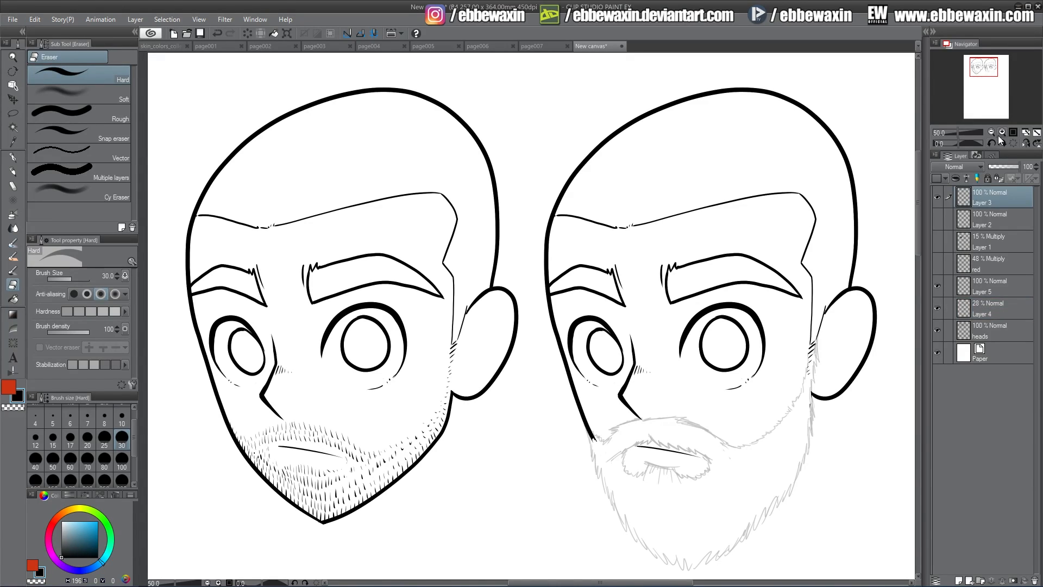
pyautogui.click(1002, 133)
pyautogui.moveTo(985, 68); pyautogui.dragTo(990, 72)
pyautogui.click(1003, 133)
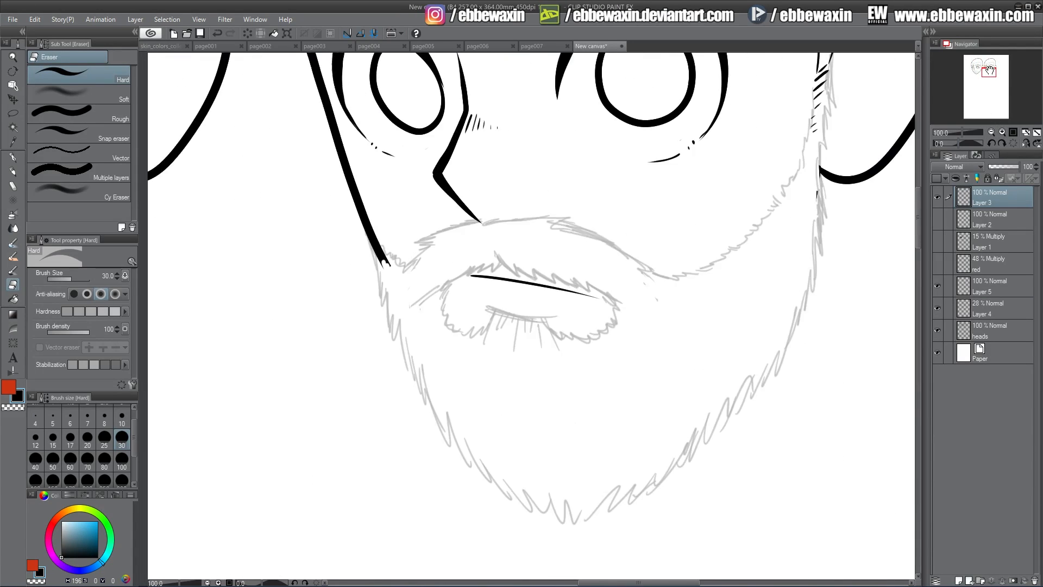
pyautogui.press('p')
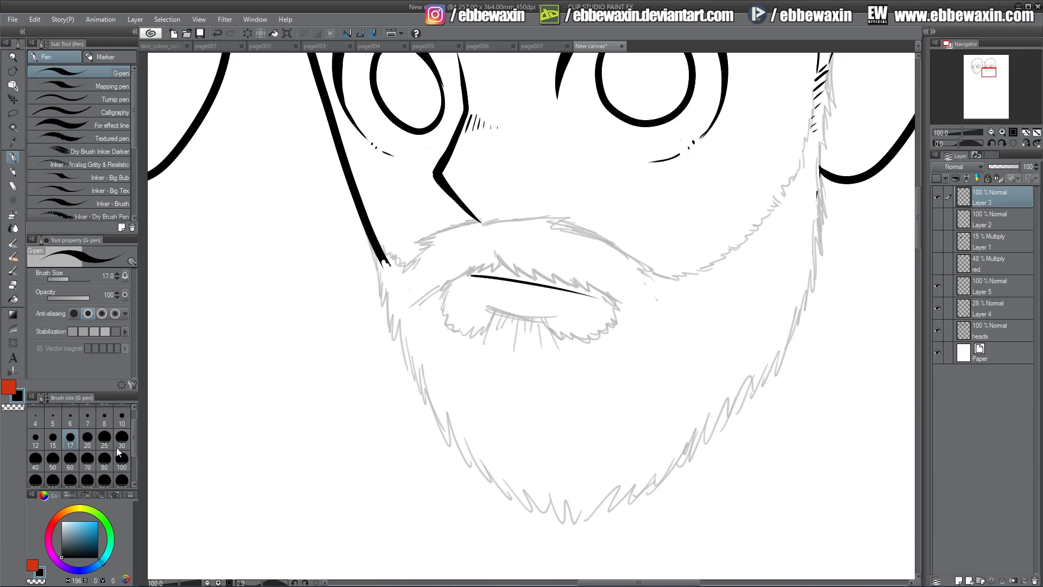
pyautogui.click(87, 438)
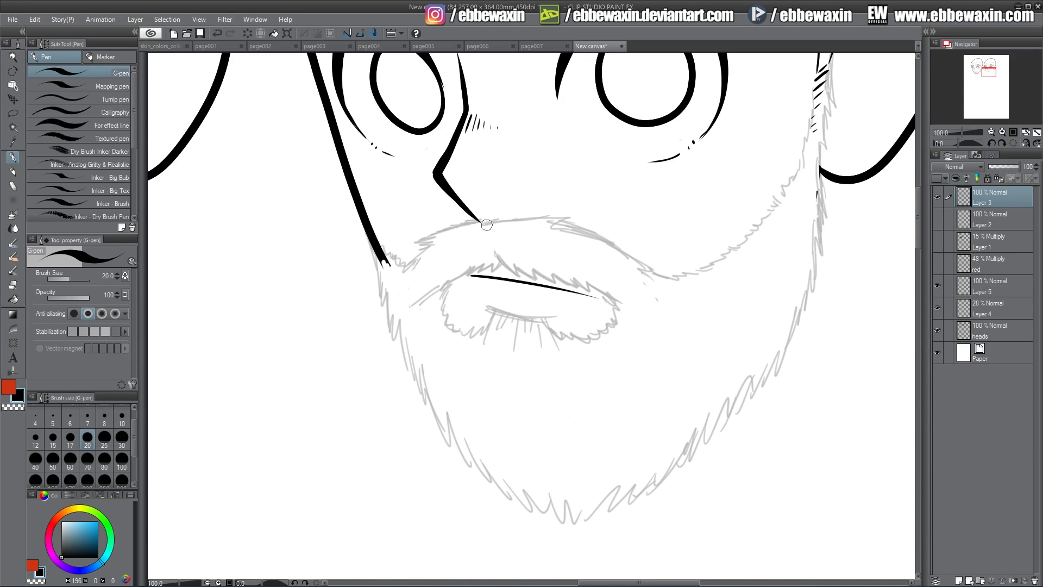
pyautogui.moveTo(481, 221)
pyautogui.mouseDown()
pyautogui.moveTo(423, 240)
pyautogui.moveTo(435, 242)
pyautogui.moveTo(400, 262)
pyautogui.moveTo(373, 245)
pyautogui.moveTo(383, 304)
pyautogui.moveTo(450, 443)
pyautogui.moveTo(543, 516)
pyautogui.mouseUp()
# Ink the near side and bottom of the beard outline with short tapered hair strokes meeting below the chin
pyautogui.moveTo(820, 146); pyautogui.dragTo(808, 293)
pyautogui.moveTo(809, 243)
pyautogui.mouseDown()
pyautogui.moveTo(796, 337)
pyautogui.moveTo(728, 425)
pyautogui.mouseUp()
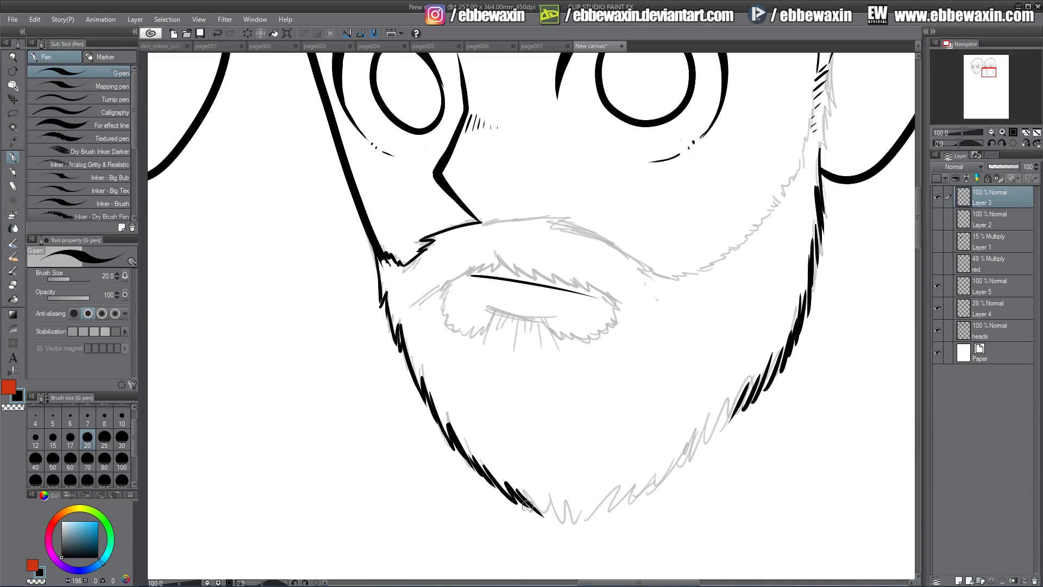
pyautogui.moveTo(526, 488)
pyautogui.mouseDown()
pyautogui.moveTo(558, 519)
pyautogui.moveTo(539, 502)
pyautogui.moveTo(569, 507)
pyautogui.mouseUp()
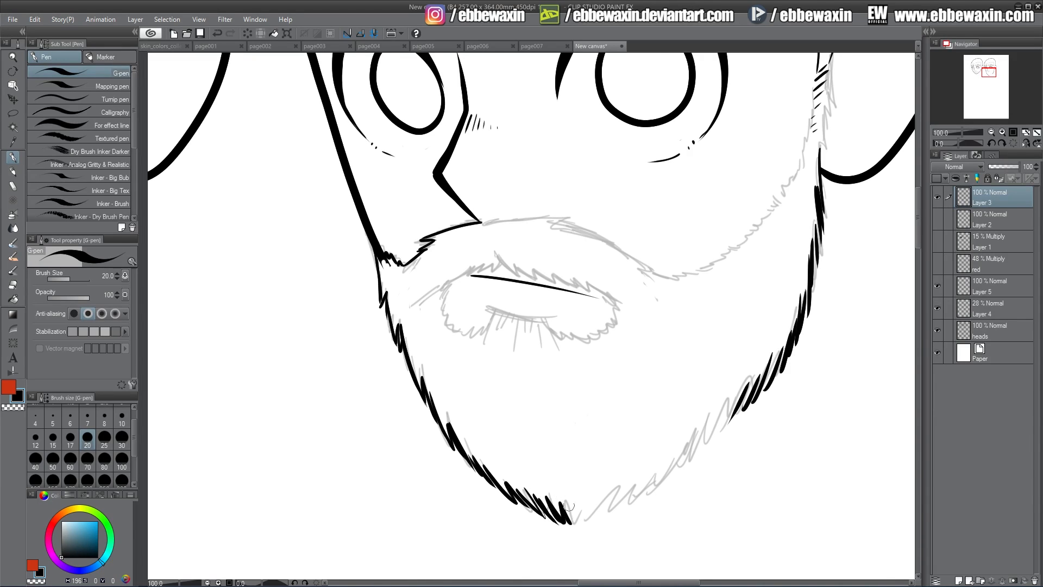
pyautogui.moveTo(737, 409); pyautogui.dragTo(660, 486)
pyautogui.moveTo(563, 499)
pyautogui.mouseDown()
pyautogui.moveTo(573, 526)
pyautogui.moveTo(612, 496)
pyautogui.moveTo(607, 508)
pyautogui.moveTo(630, 482)
pyautogui.moveTo(633, 504)
pyautogui.moveTo(676, 456)
pyautogui.mouseUp()
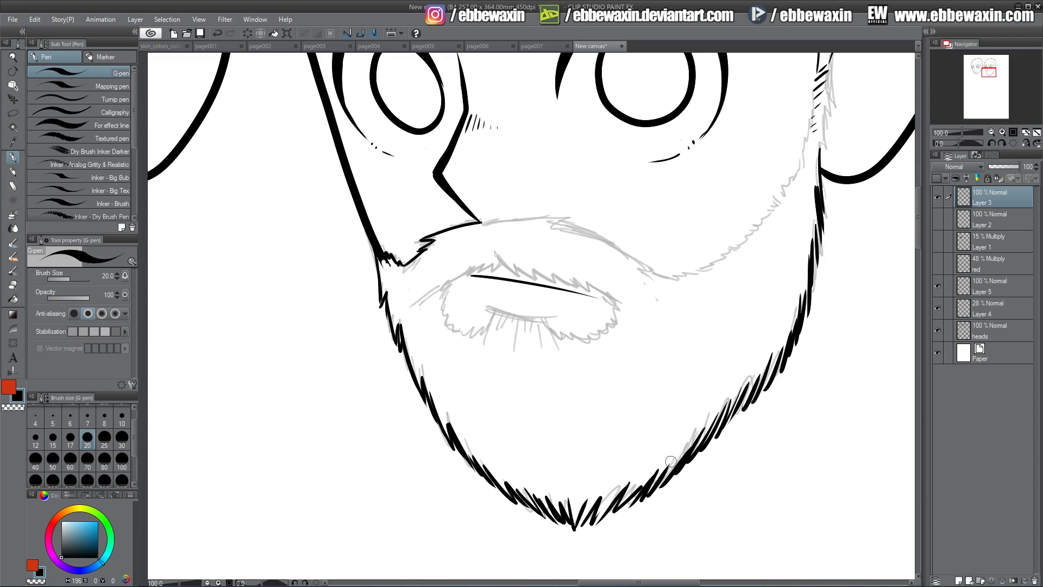
pyautogui.moveTo(605, 509)
pyautogui.mouseDown()
pyautogui.moveTo(587, 532)
pyautogui.moveTo(628, 482)
pyautogui.mouseUp()
# Ink the outer sideburn edge with short hair strokes beside the ear down to the jaw
pyautogui.moveTo(988, 75); pyautogui.dragTo(991, 68)
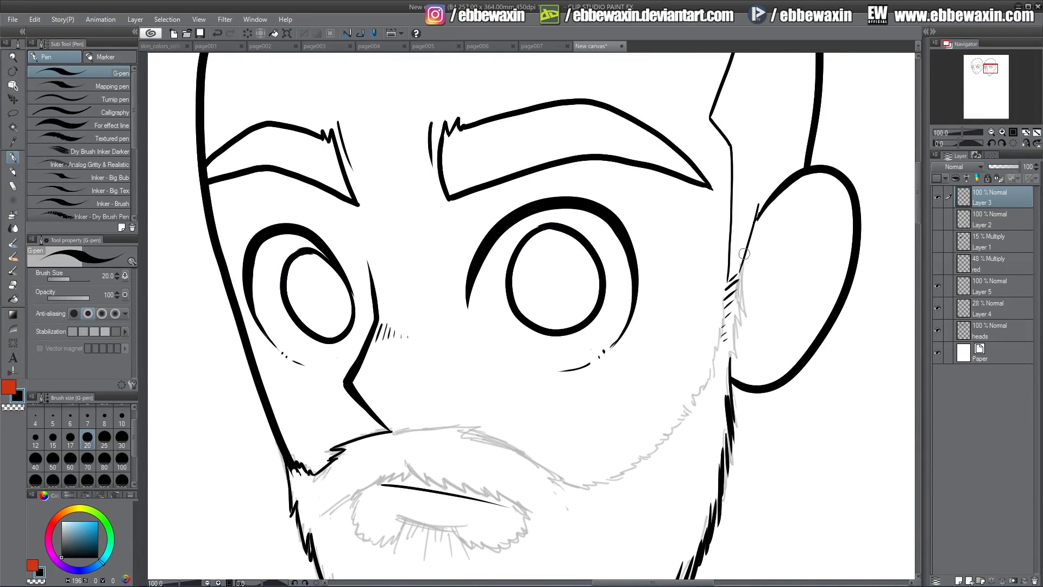
pyautogui.moveTo(744, 254); pyautogui.dragTo(730, 374)
pyautogui.moveTo(988, 86); pyautogui.dragTo(989, 69)
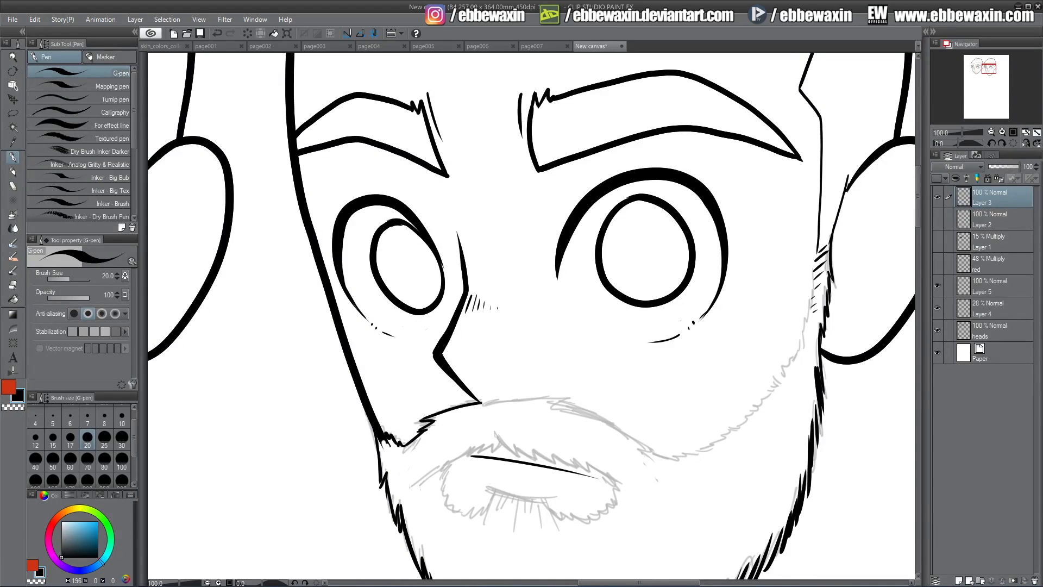
# Ink the inner sideburn edge, the jagged cheek line of the beard and the moustache's upper edge over the sketch
pyautogui.moveTo(822, 251); pyautogui.dragTo(795, 359)
pyautogui.moveTo(485, 402)
pyautogui.mouseDown()
pyautogui.moveTo(571, 398)
pyautogui.moveTo(558, 403)
pyautogui.moveTo(668, 458)
pyautogui.mouseUp()
pyautogui.moveTo(791, 363)
pyautogui.mouseDown()
pyautogui.moveTo(755, 417)
pyautogui.moveTo(675, 458)
pyautogui.mouseUp()
pyautogui.moveTo(750, 425); pyautogui.dragTo(767, 400)
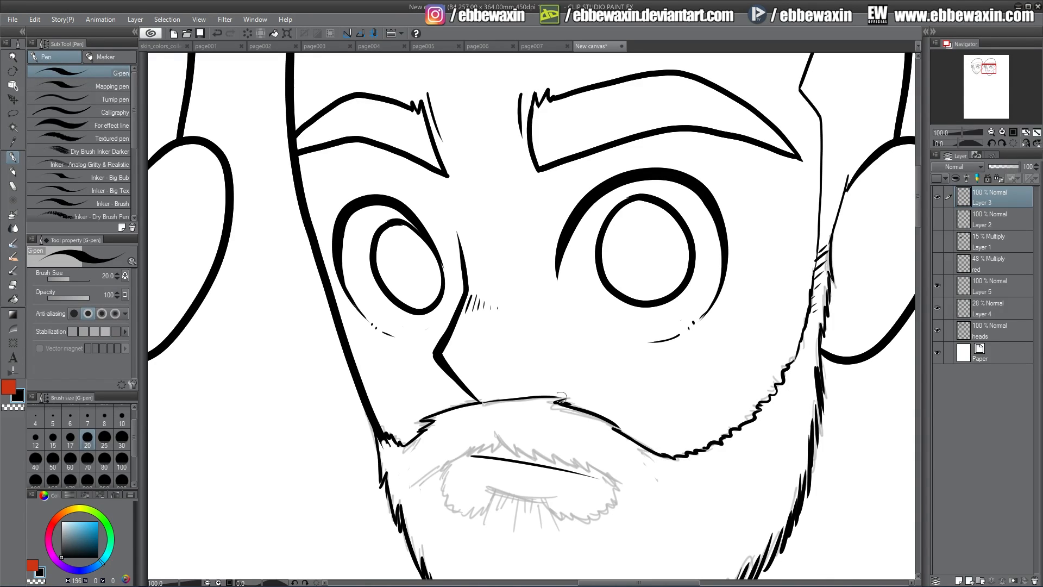
pyautogui.moveTo(487, 400); pyautogui.dragTo(570, 399)
# Ink the moustache's lower edge above the mouth with short hair strokes running from the centre peak to both corners
pyautogui.scroll(-2, 511, 418)
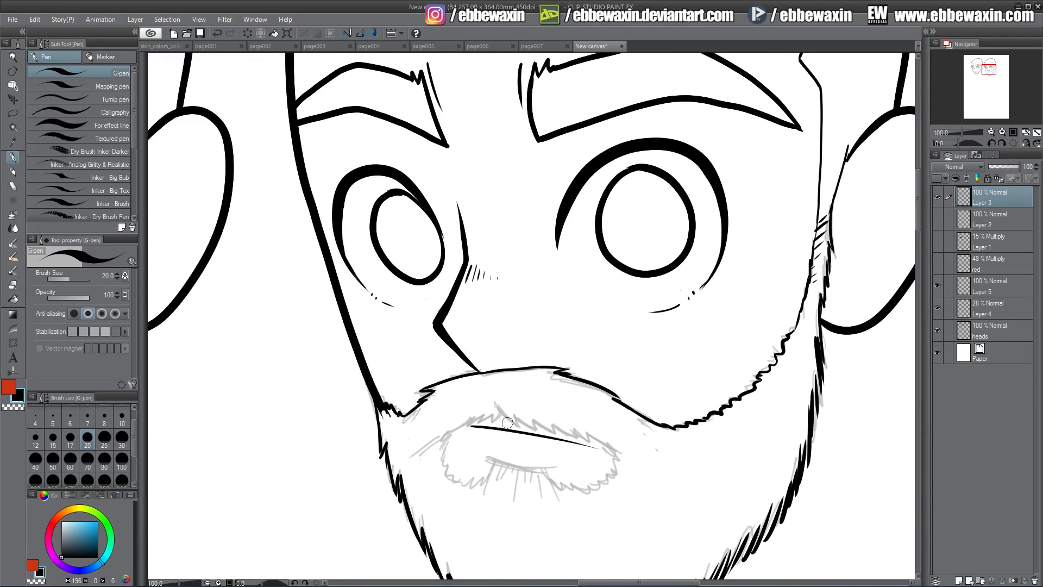
pyautogui.moveTo(494, 403)
pyautogui.mouseDown()
pyautogui.moveTo(590, 436)
pyautogui.moveTo(628, 460)
pyautogui.mouseUp()
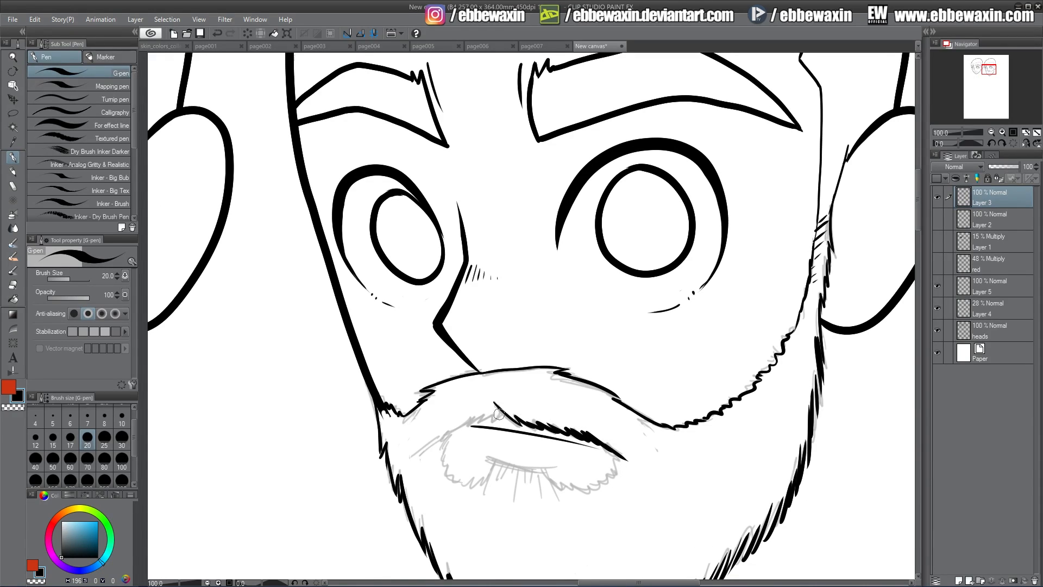
pyautogui.moveTo(503, 410); pyautogui.dragTo(427, 446)
# Ink the jagged edge of the bare area around the mouth and the short hairs below the lower lip
pyautogui.moveTo(610, 451)
pyautogui.mouseDown()
pyautogui.moveTo(619, 460)
pyautogui.moveTo(604, 483)
pyautogui.moveTo(488, 457)
pyautogui.moveTo(478, 482)
pyautogui.moveTo(460, 484)
pyautogui.moveTo(444, 440)
pyautogui.moveTo(451, 476)
pyautogui.mouseUp()
pyautogui.moveTo(546, 472); pyautogui.dragTo(559, 497)
pyautogui.moveTo(494, 465)
pyautogui.mouseDown()
pyautogui.moveTo(517, 467)
pyautogui.moveTo(514, 491)
pyautogui.mouseUp()
pyautogui.moveTo(528, 468); pyautogui.dragTo(536, 490)
pyautogui.moveTo(560, 483)
pyautogui.mouseDown()
pyautogui.moveTo(601, 488)
pyautogui.moveTo(612, 478)
pyautogui.mouseUp()
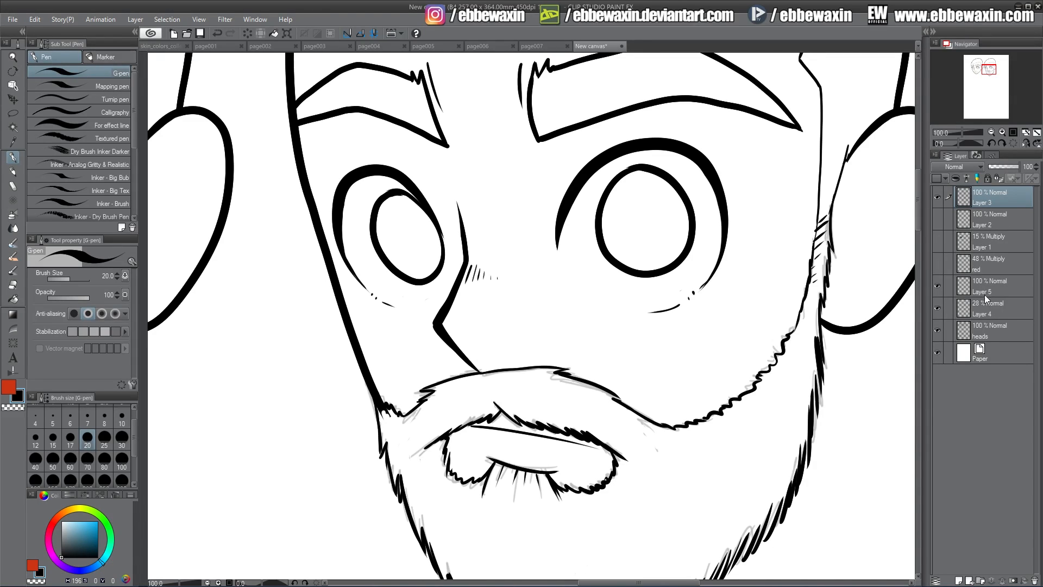
# Erase the original face line at the sideburn on the heads layer with the Hard eraser at size 30, and hide the Layer 4 sketch
pyautogui.click(984, 328)
pyautogui.press('e')
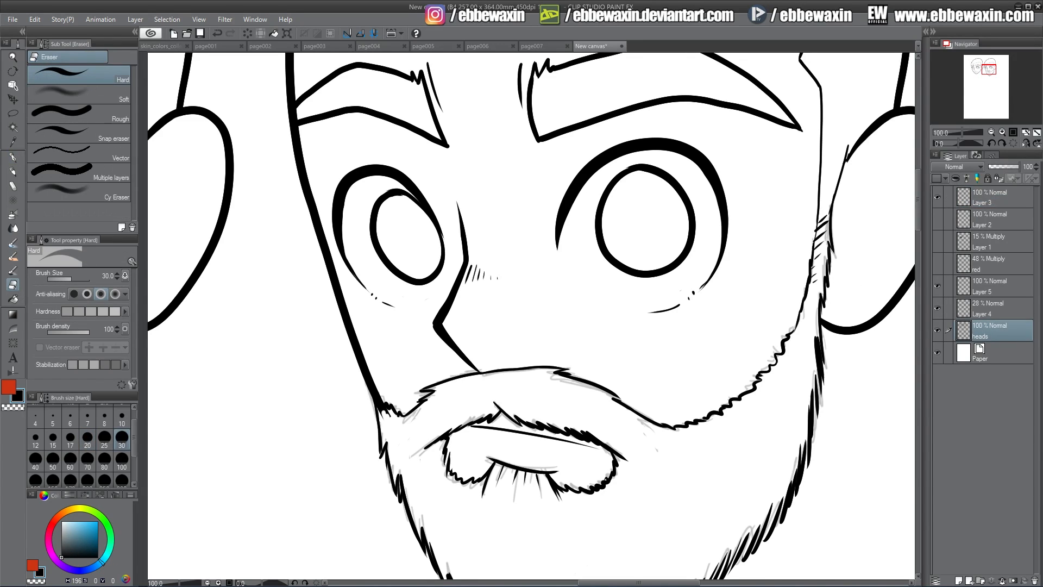
pyautogui.moveTo(823, 221); pyautogui.dragTo(816, 281)
pyautogui.click(991, 132)
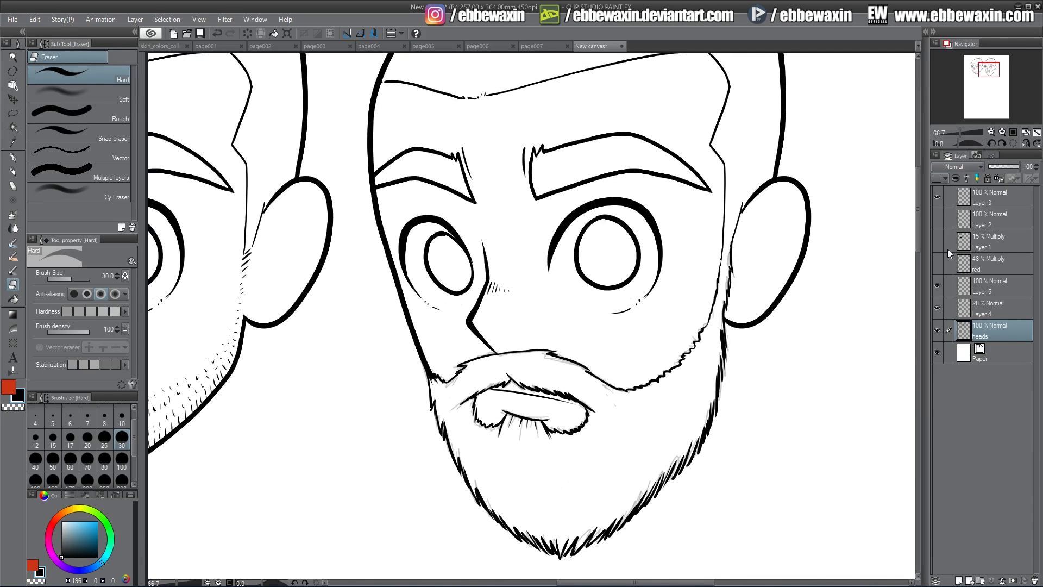
pyautogui.click(938, 308)
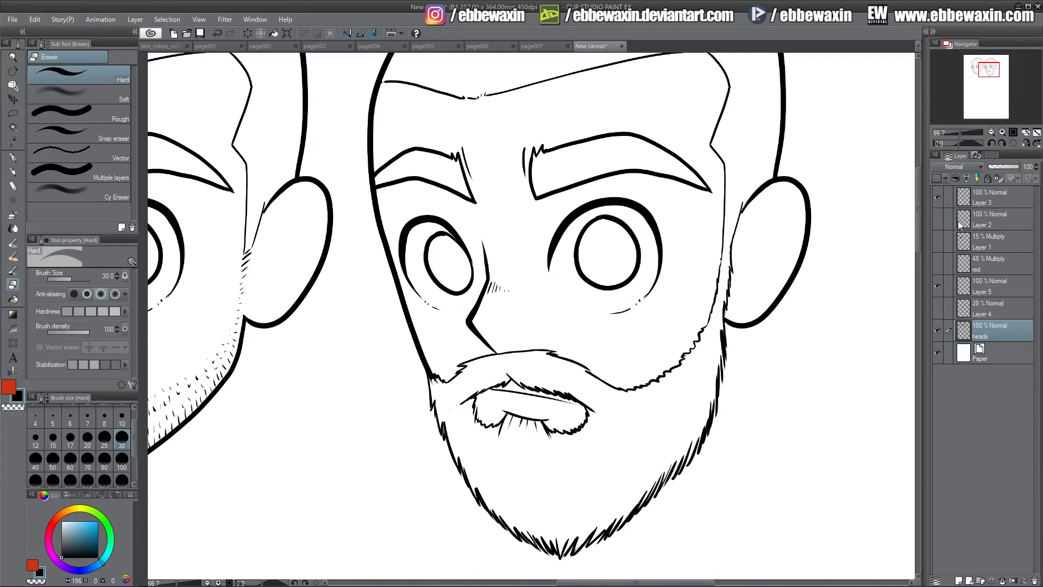
# On Layer 3, thicken the outer beard outline along both sides and the chin with more G-pen hair strokes at size 20
pyautogui.click(991, 132)
pyautogui.moveTo(990, 74); pyautogui.dragTo(985, 70)
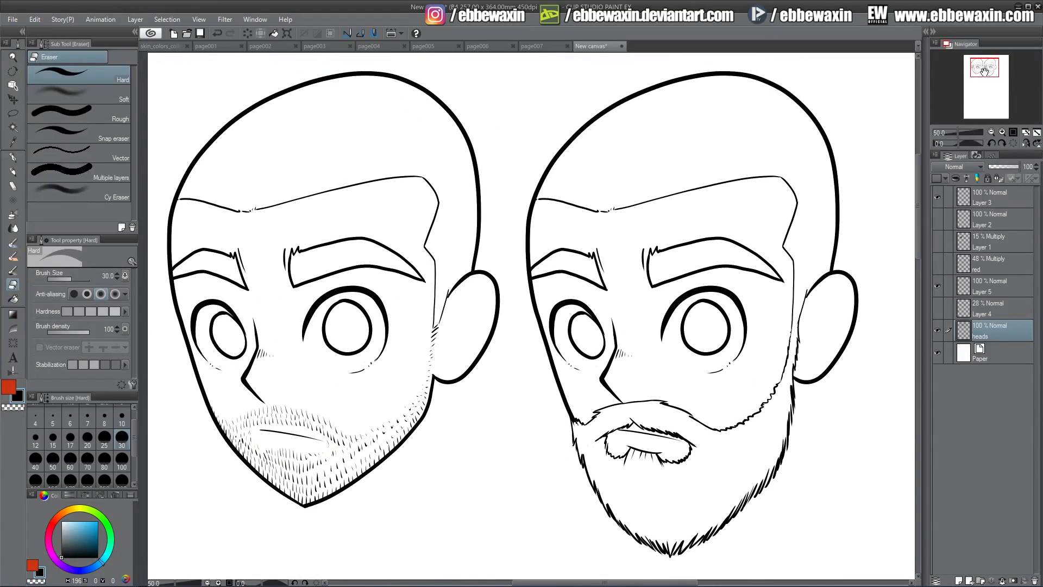
pyautogui.click(989, 196)
pyautogui.press('p')
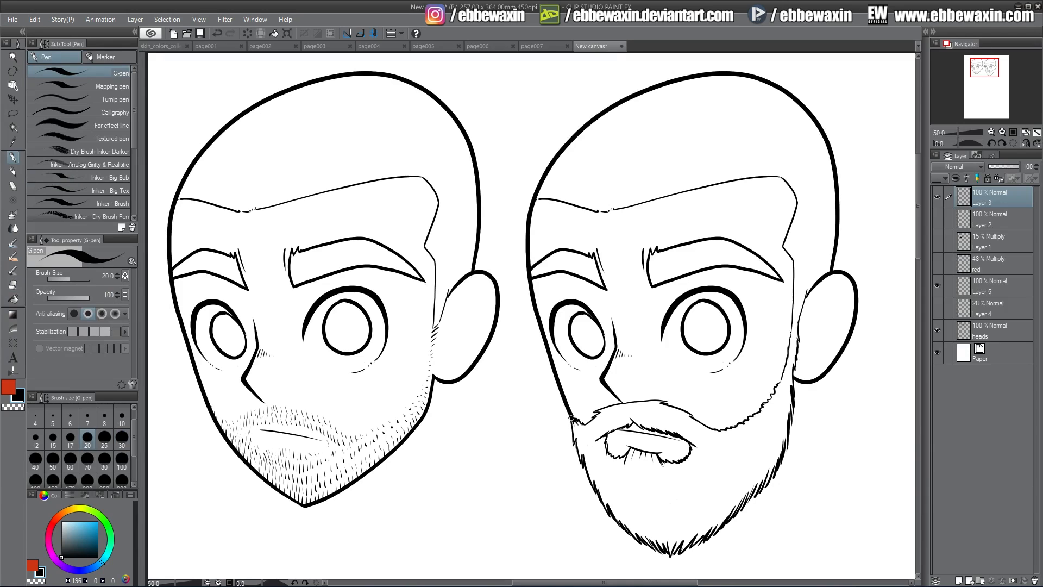
pyautogui.moveTo(573, 422)
pyautogui.mouseDown()
pyautogui.moveTo(595, 492)
pyautogui.moveTo(646, 548)
pyautogui.moveTo(672, 553)
pyautogui.moveTo(710, 526)
pyautogui.mouseUp()
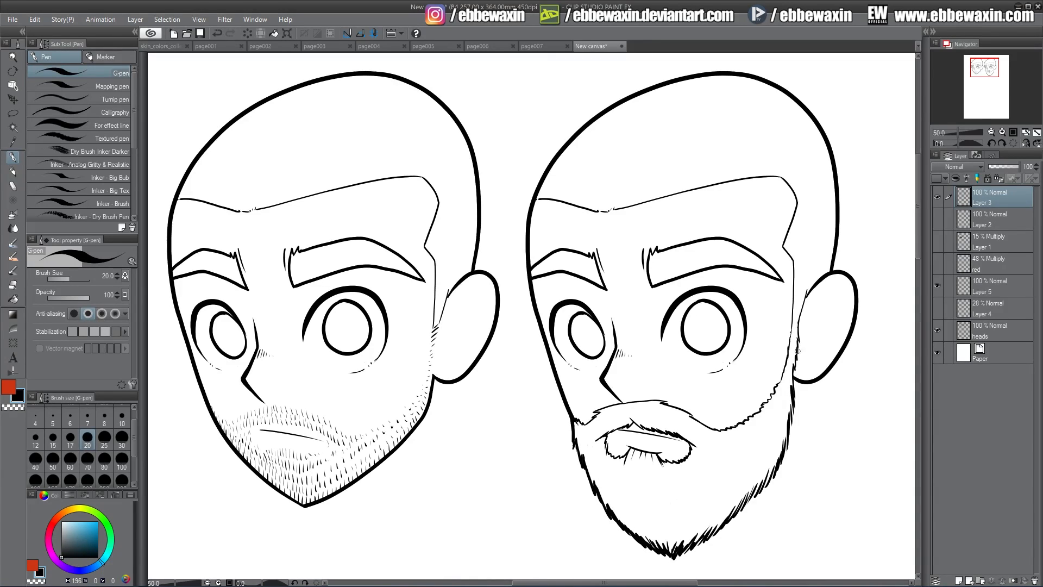
pyautogui.moveTo(797, 389); pyautogui.dragTo(788, 425)
pyautogui.moveTo(778, 467); pyautogui.dragTo(695, 547)
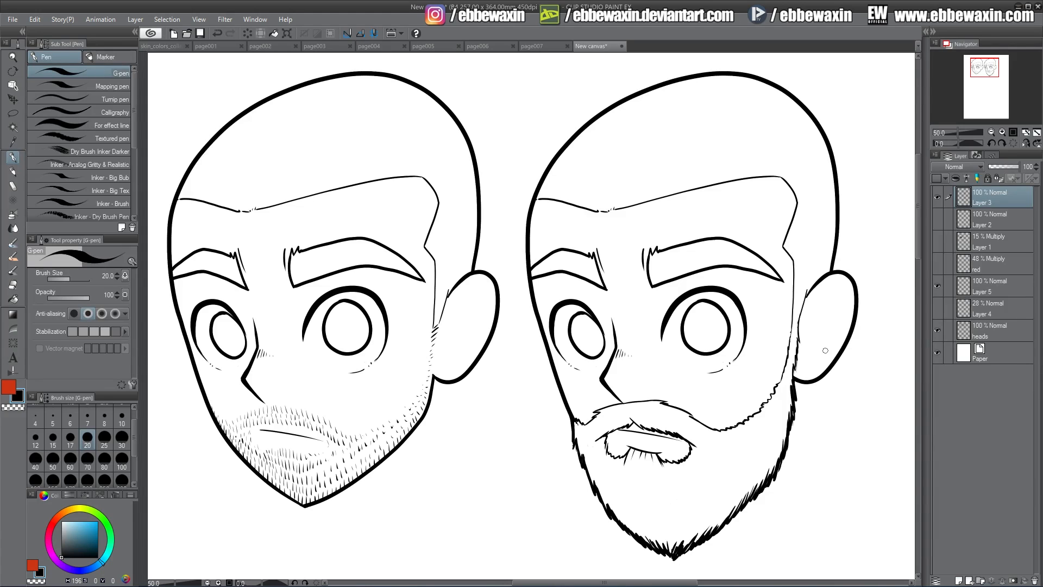
# Compare the inked beard with the Layer 4 sketch, leave the sketch hidden, and show the Layer 1 shading on the stubbled head
pyautogui.click(938, 308)
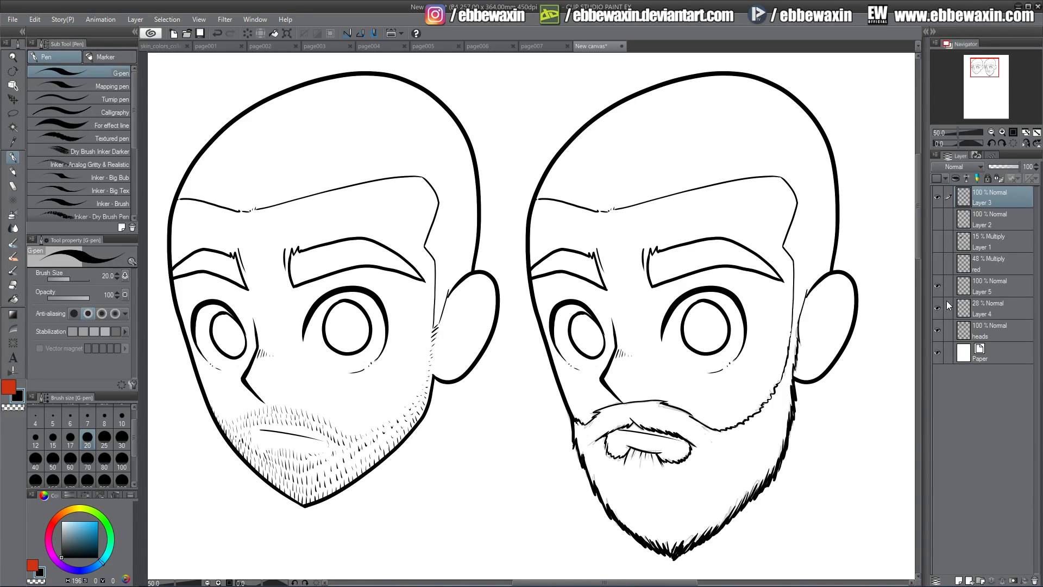
pyautogui.click(938, 308)
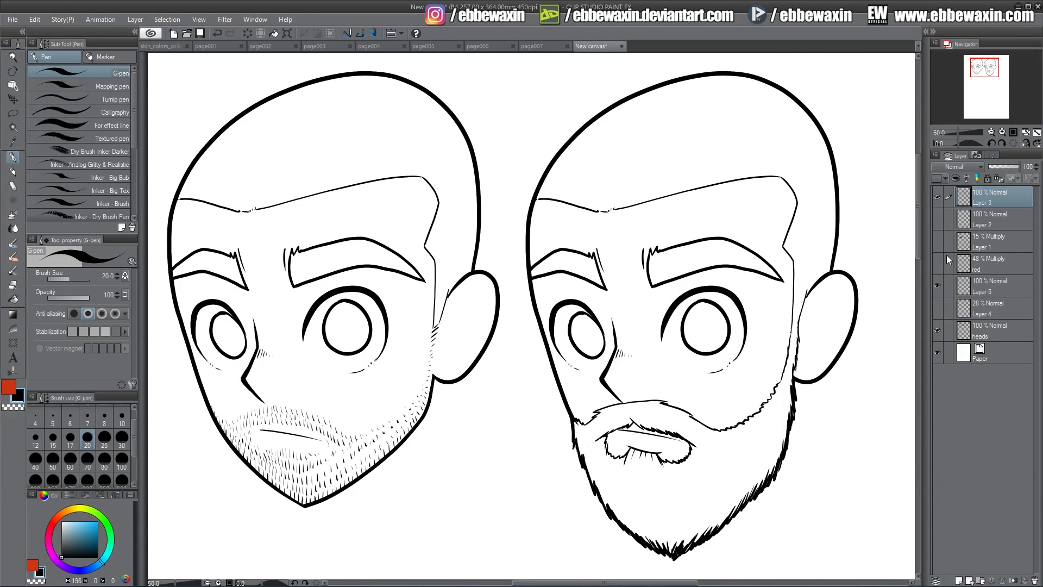
pyautogui.click(938, 241)
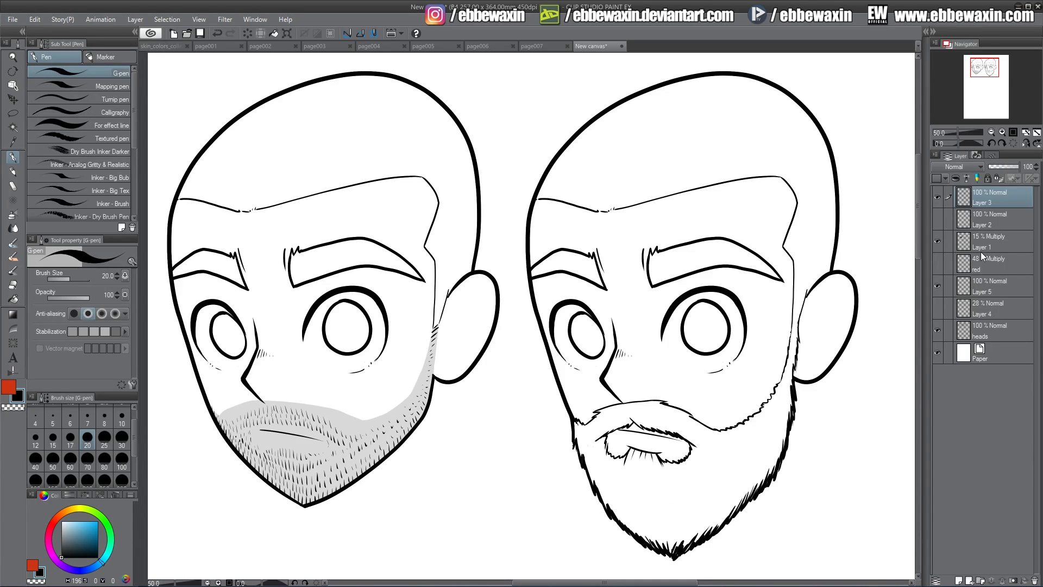
pyautogui.click(937, 241)
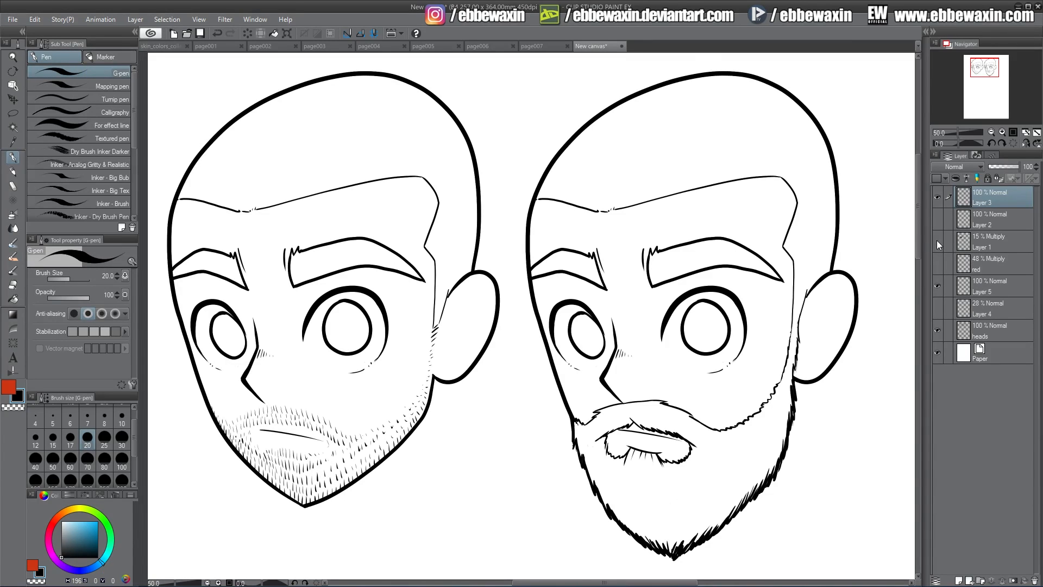
pyautogui.click(938, 241)
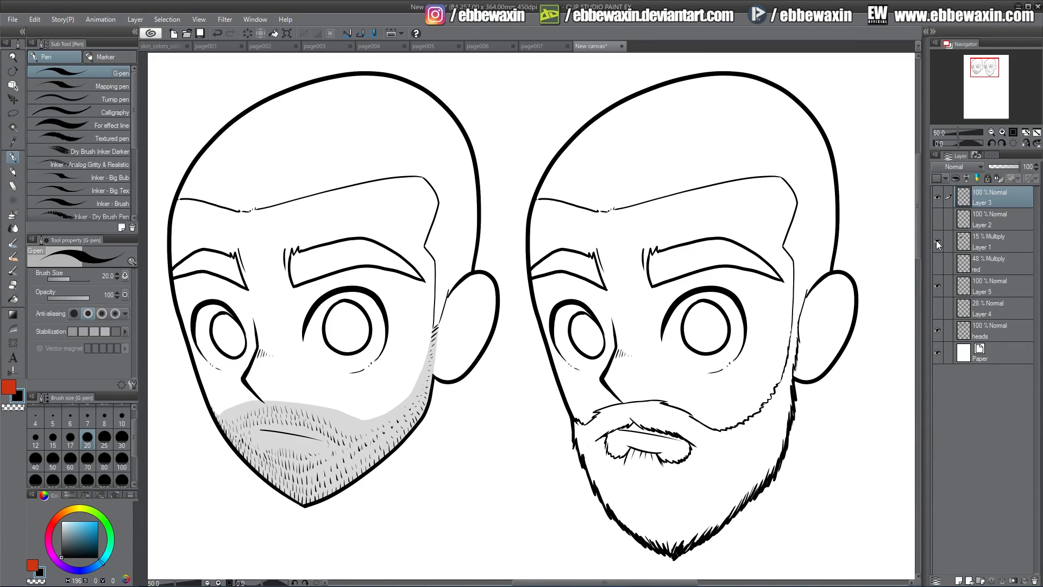
pyautogui.click(938, 285)
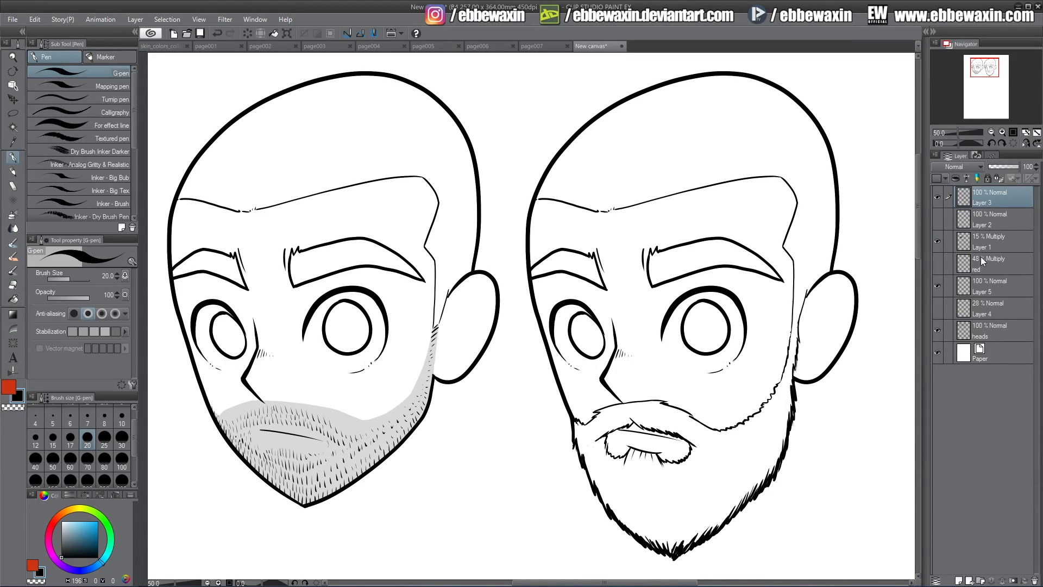